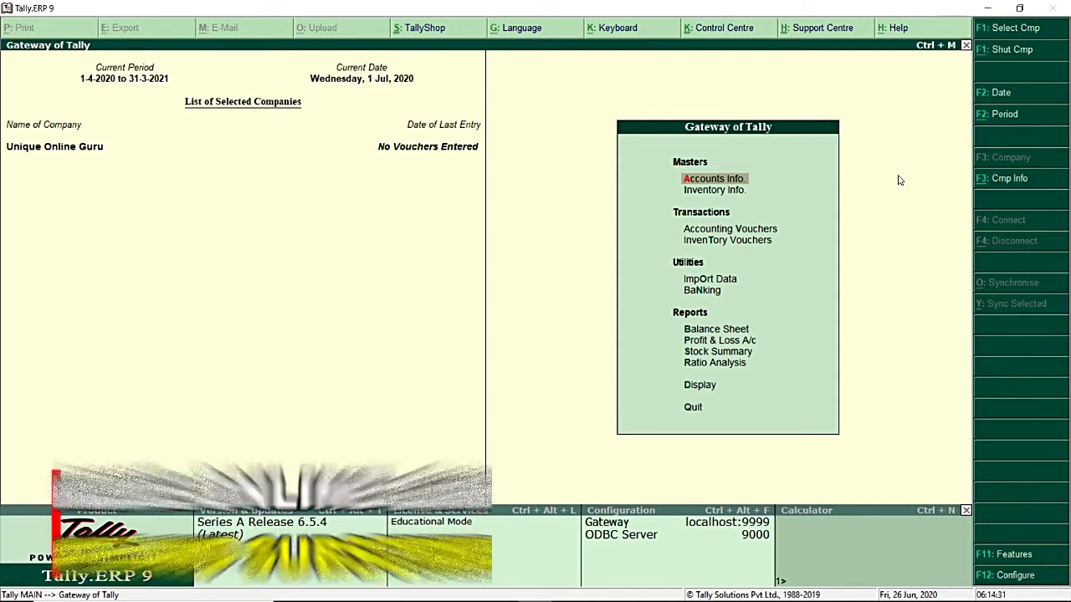
Enable purchase order processing in the company's inventory features and save the setting.
key(F11)
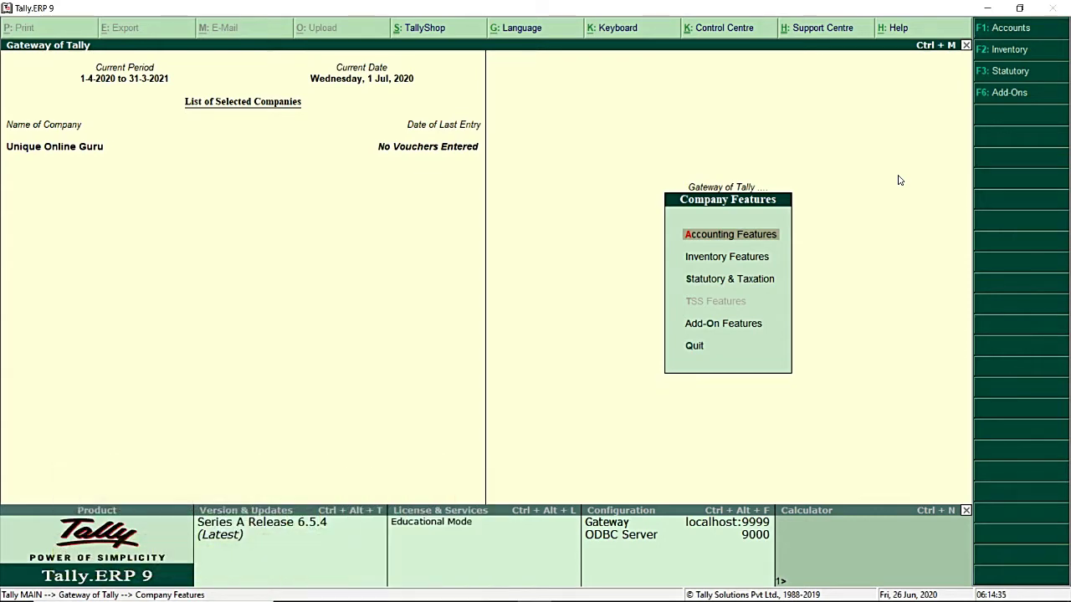
key(Down)
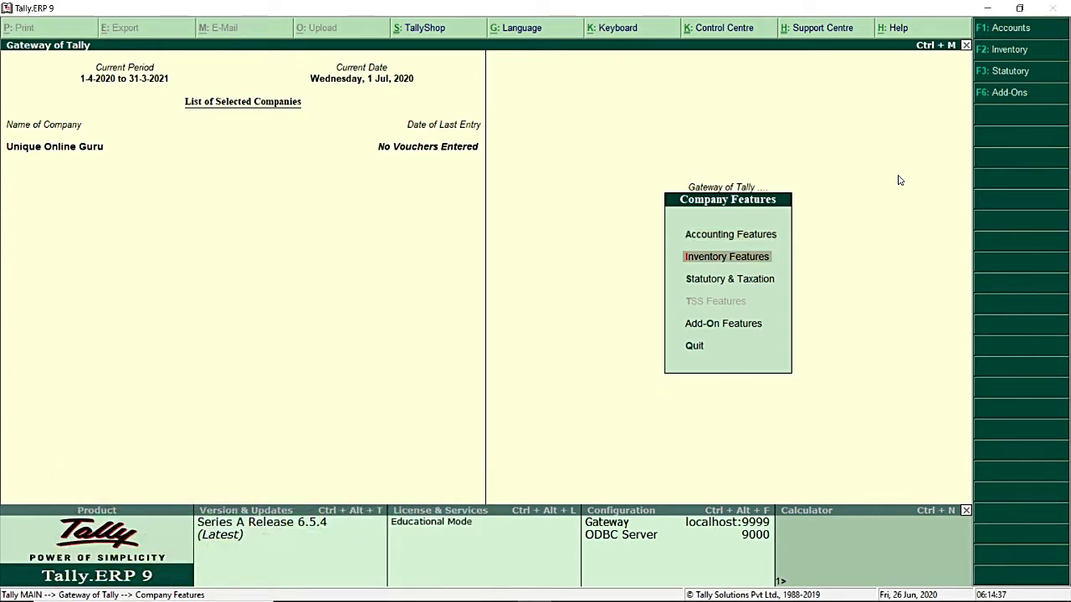
key(Return)
key(Down)
key(Down)
key(Down)
key(Down)
key(Down)
key(Down)
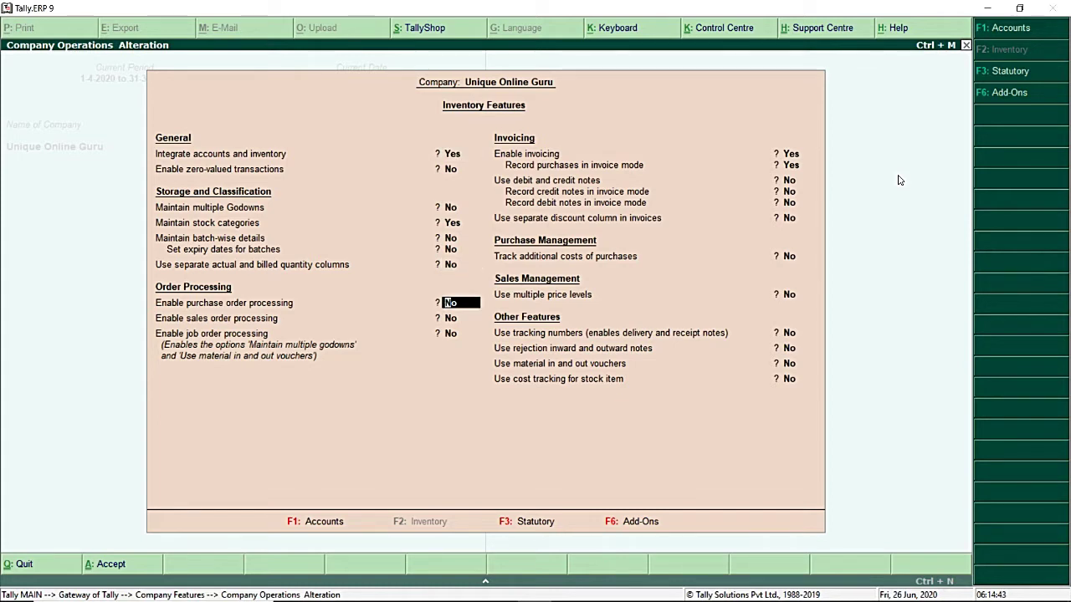
text(y)
key(Return)
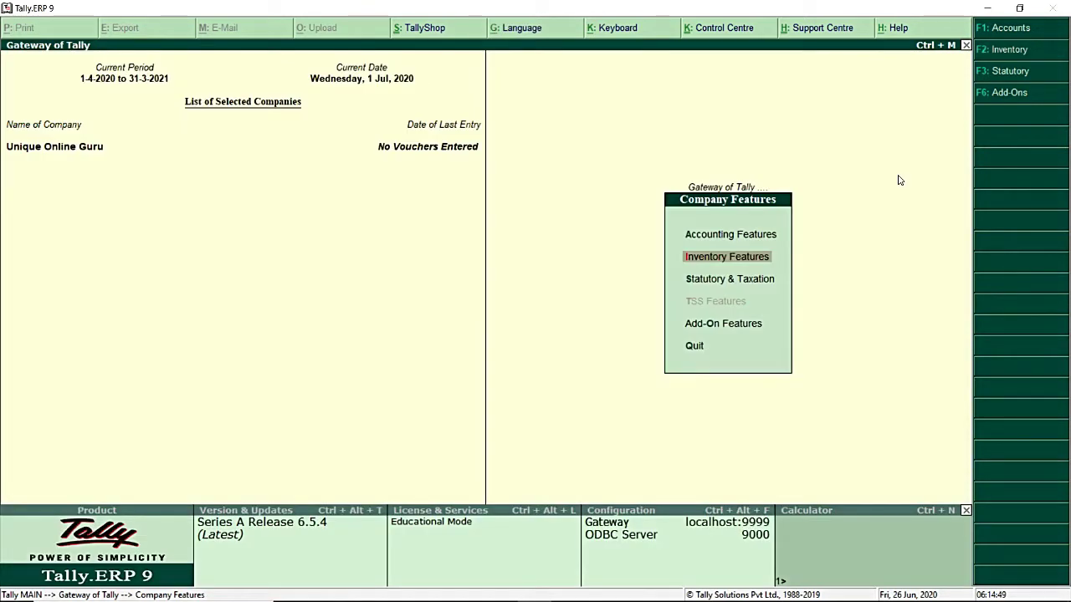
key(Escape)
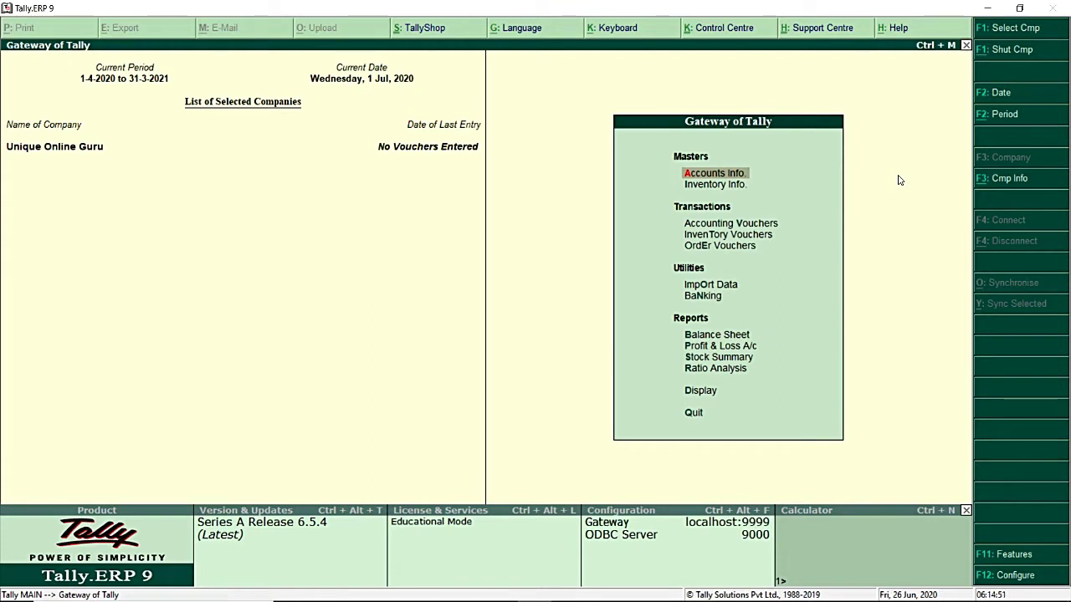
Start a purchase order voucher and set both its voucher date and effective date to 1-4-2020.
key(Down)
key(Down)
key(Down)
key(Down)
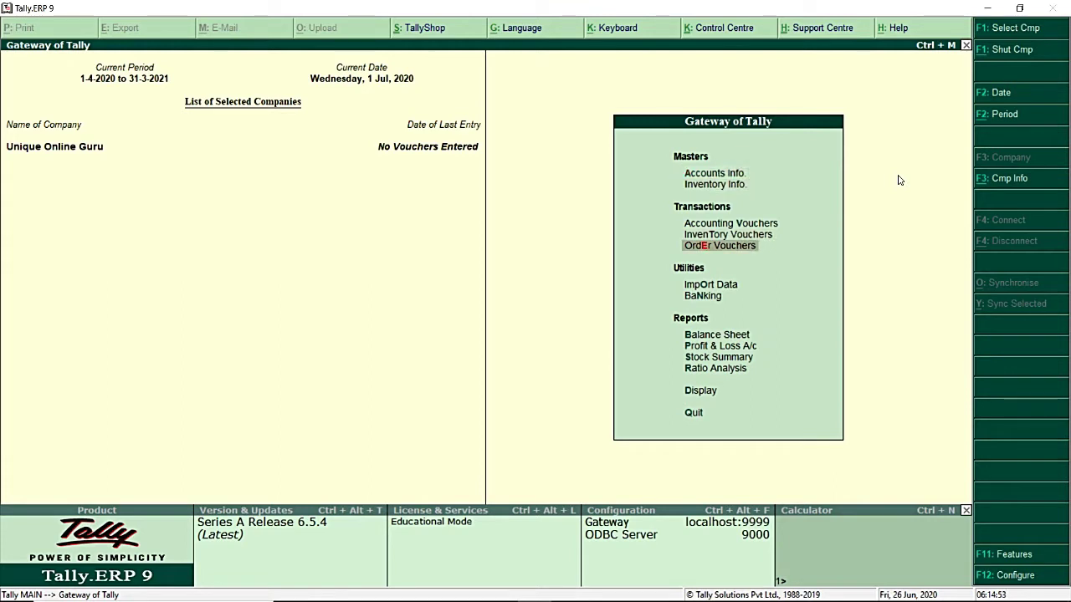
key(Return)
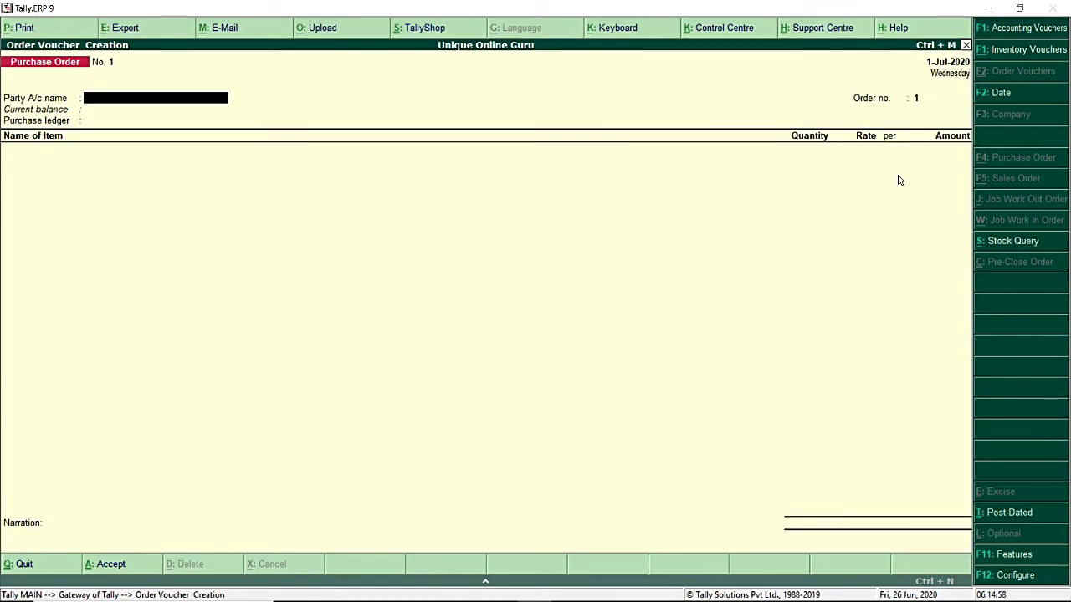
key(F2)
text(14)
key(Return)
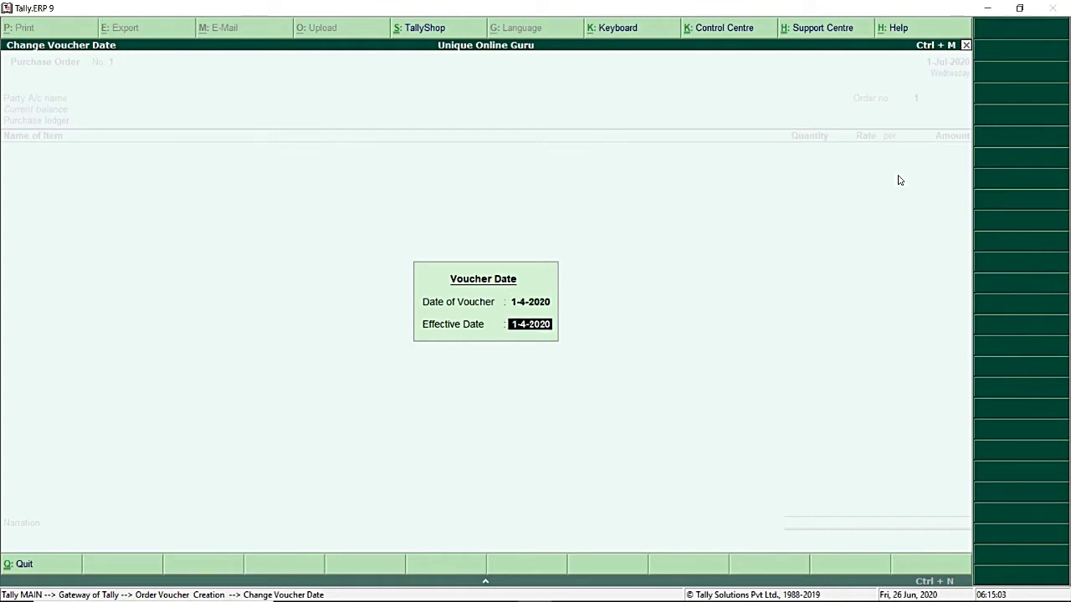
key(Return)
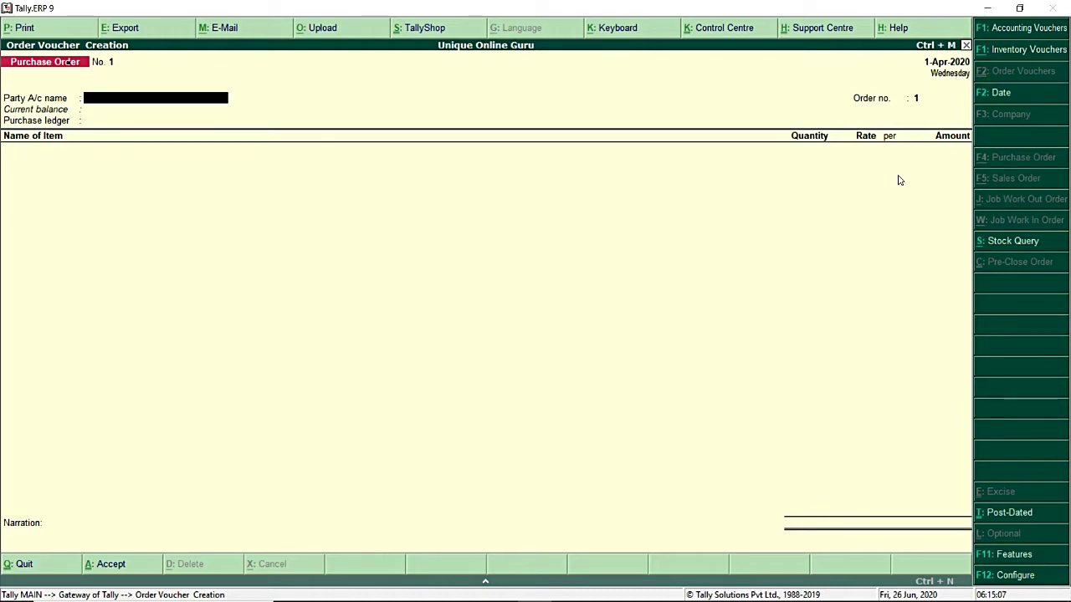
Create a party ledger with the supplier's name under Sundry Creditors, keeping the default mailing and tax details.
key(alt+c)
text(Mr a)
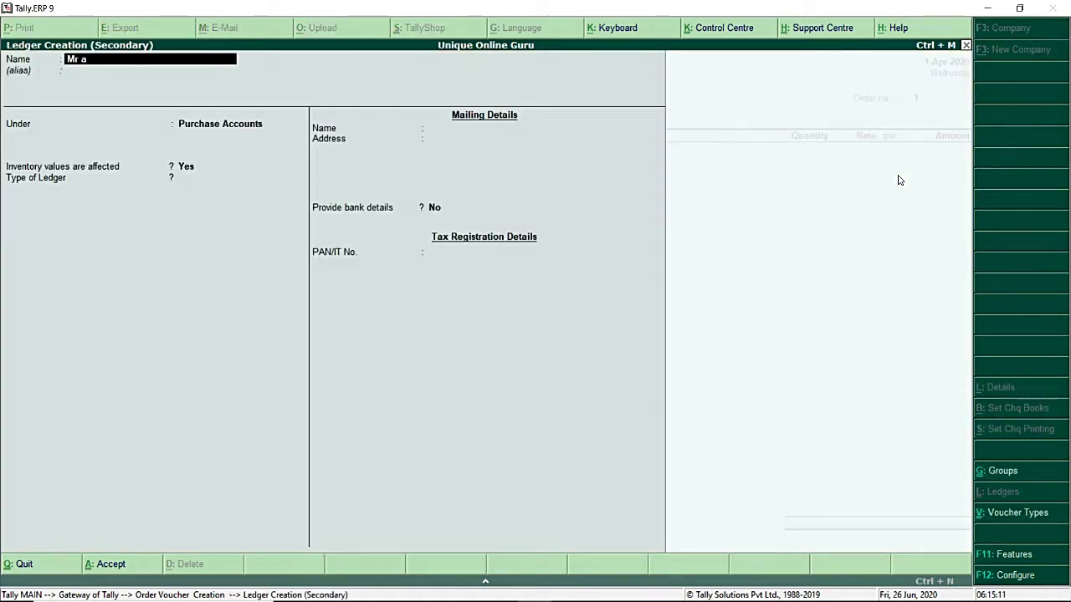
key(Return)
key(Return)
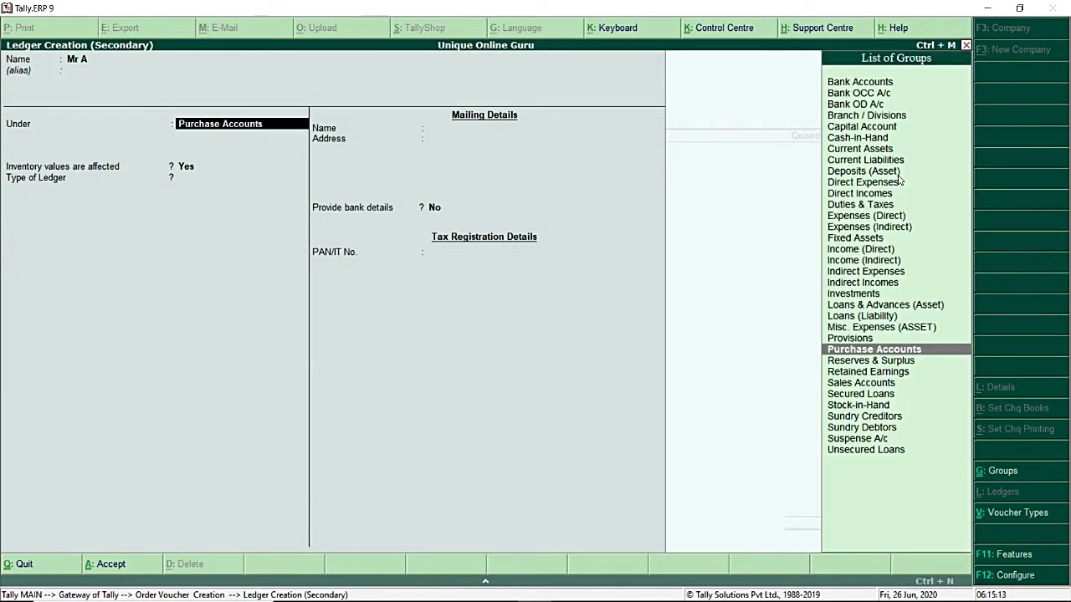
text(cr)
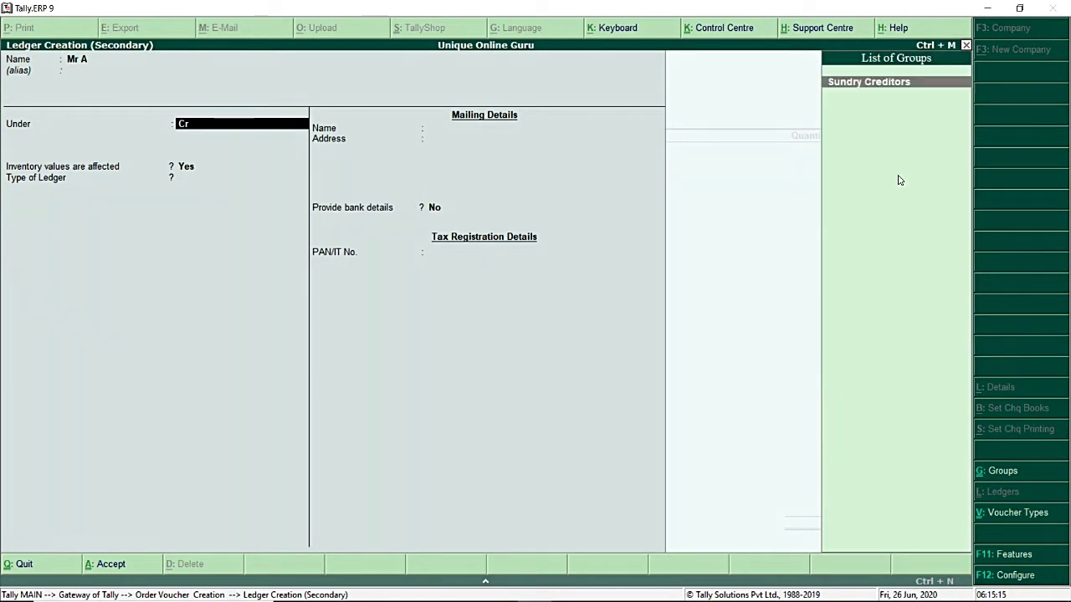
key(Return)
key(Return)
key(Return)
key(Return)
key(Return)
key(Return)
key(Return)
key(Return)
key(Return)
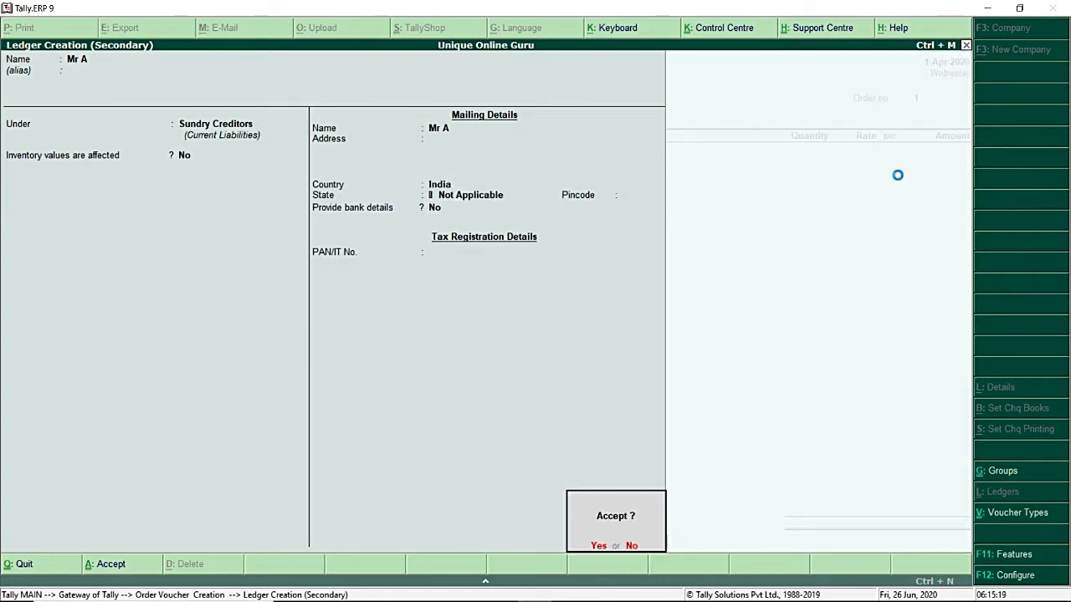
key(Return)
Accept the supplier's default order and party details, then enter the order number for the purchase order.
key(Return)
key(Return)
key(Return)
key(Return)
key(Return)
key(Return)
key(Return)
key(Return)
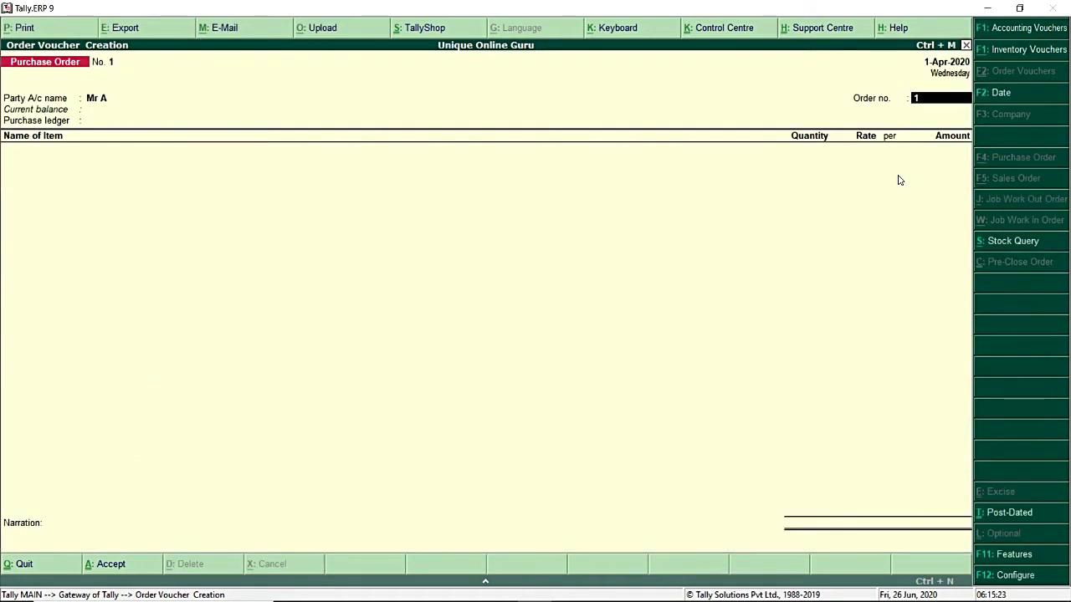
text(ord/001)
key(Return)
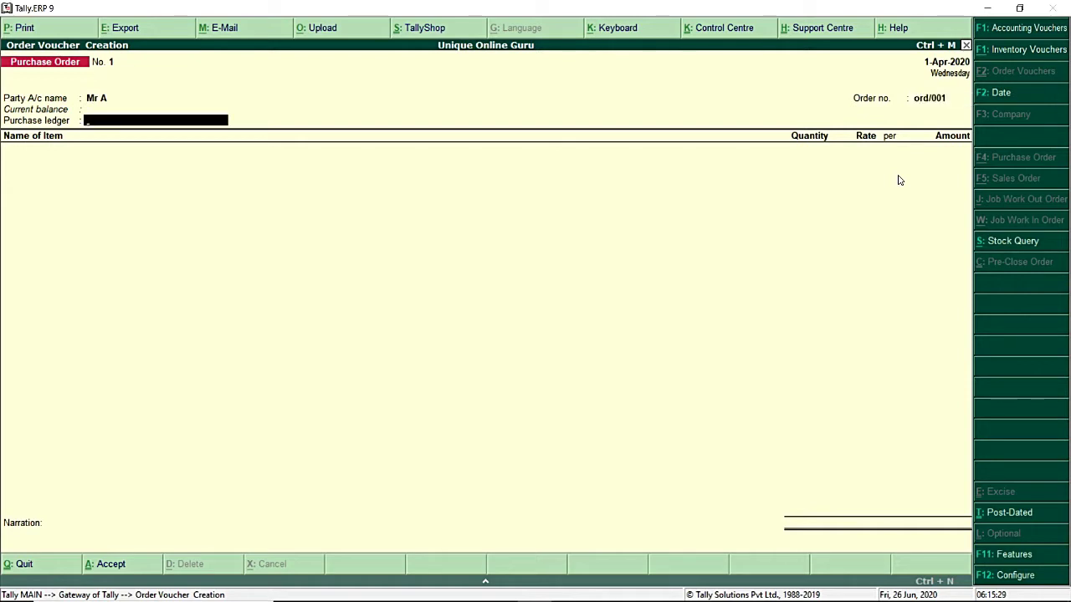
Create the ledger Purchase under Purchase Accounts with inventory values affected, and use it as the order's purchase ledger.
key(alt+c)
text(P)
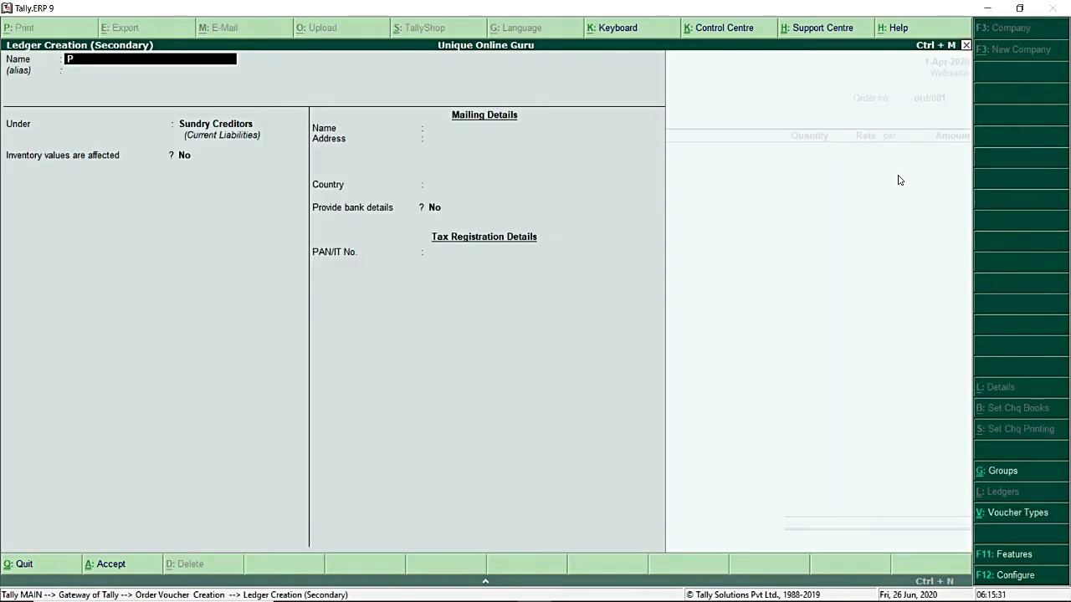
text(urchase)
key(Return)
key(Return)
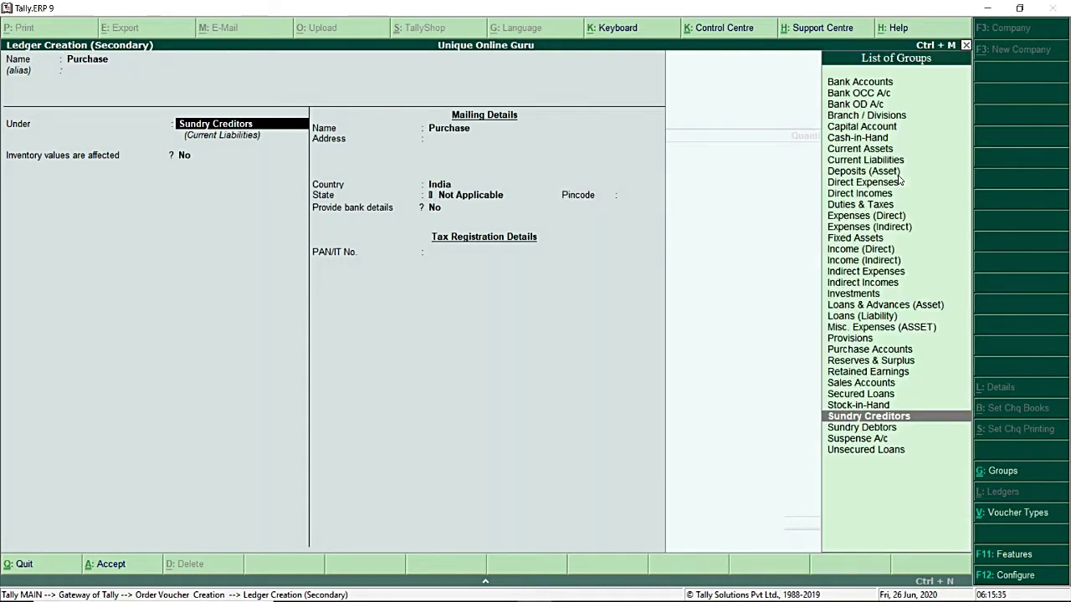
text(Pu)
key(Return)
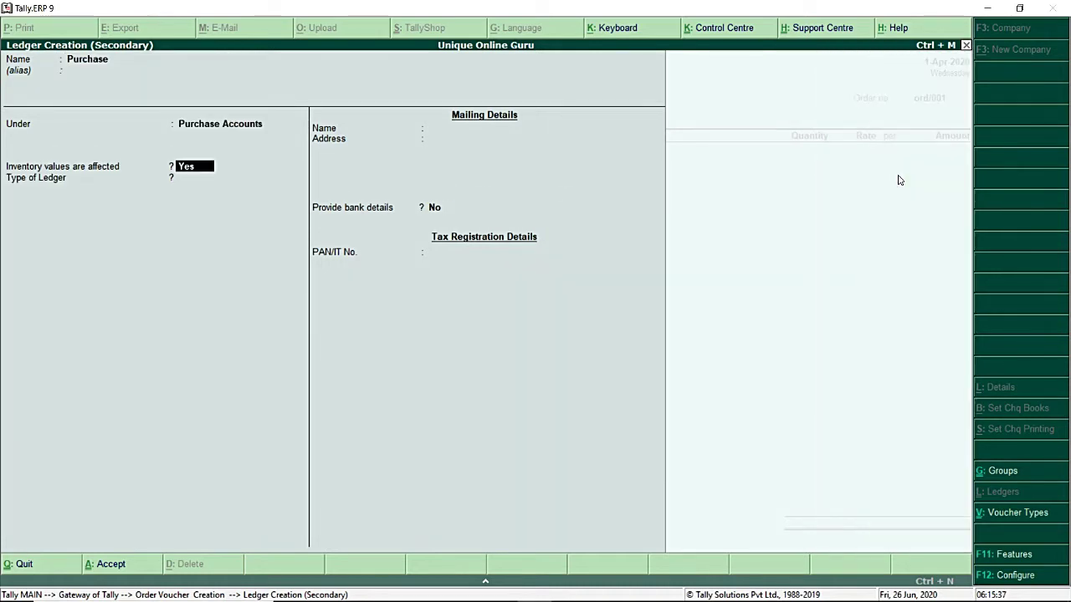
key(Return)
key(Return)
key(Return)
key(y)
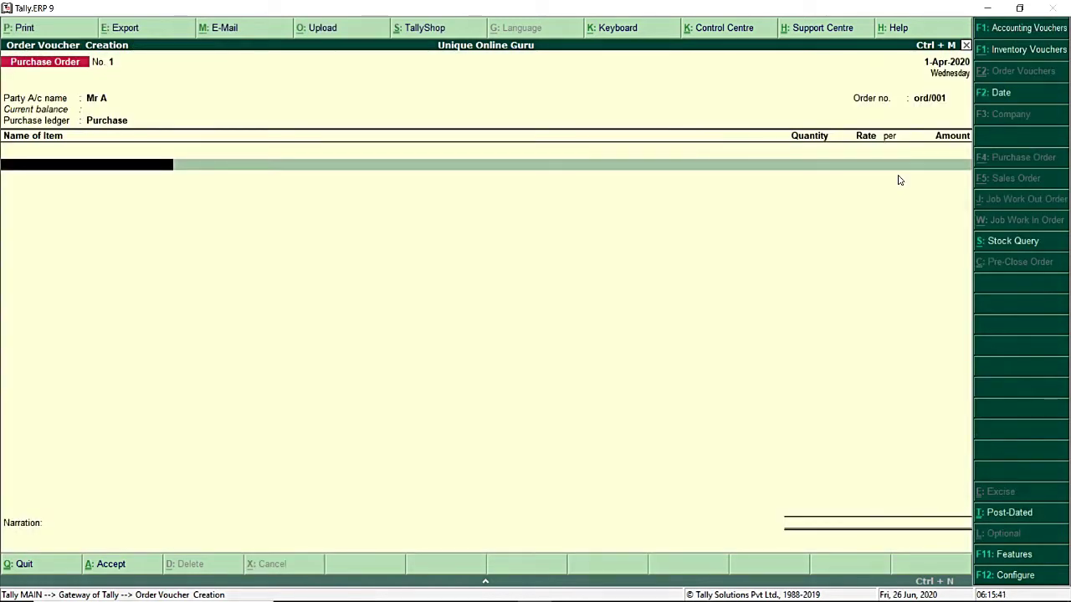
Create the stock item Computer under Primary with PCS as its unit, as the order's first item.
key(alt+c)
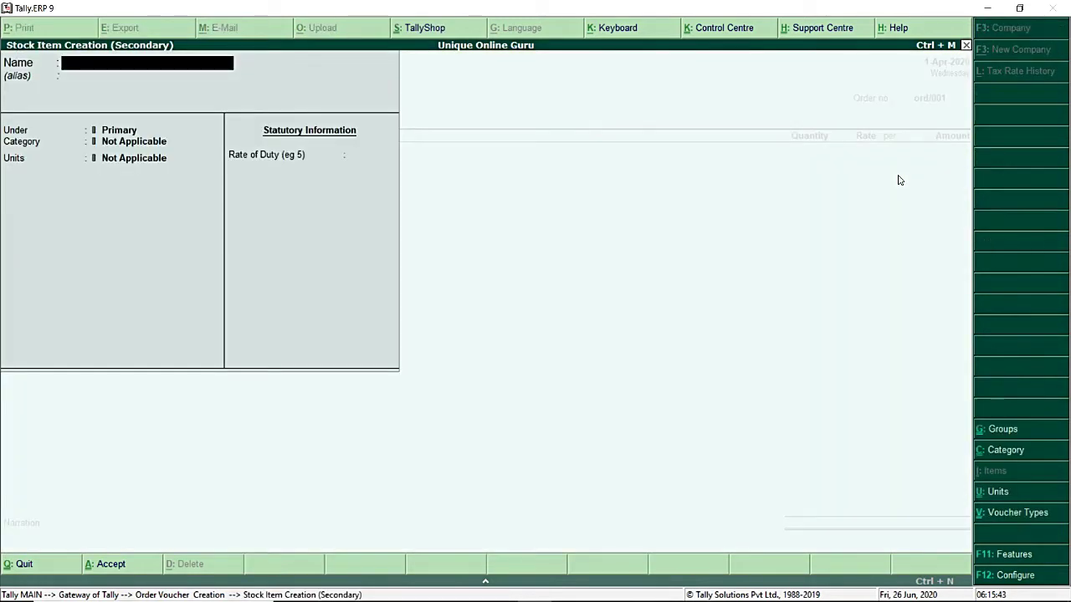
text(Computer)
key(Return)
key(Return)
key(Return)
key(Return)
key(Down)
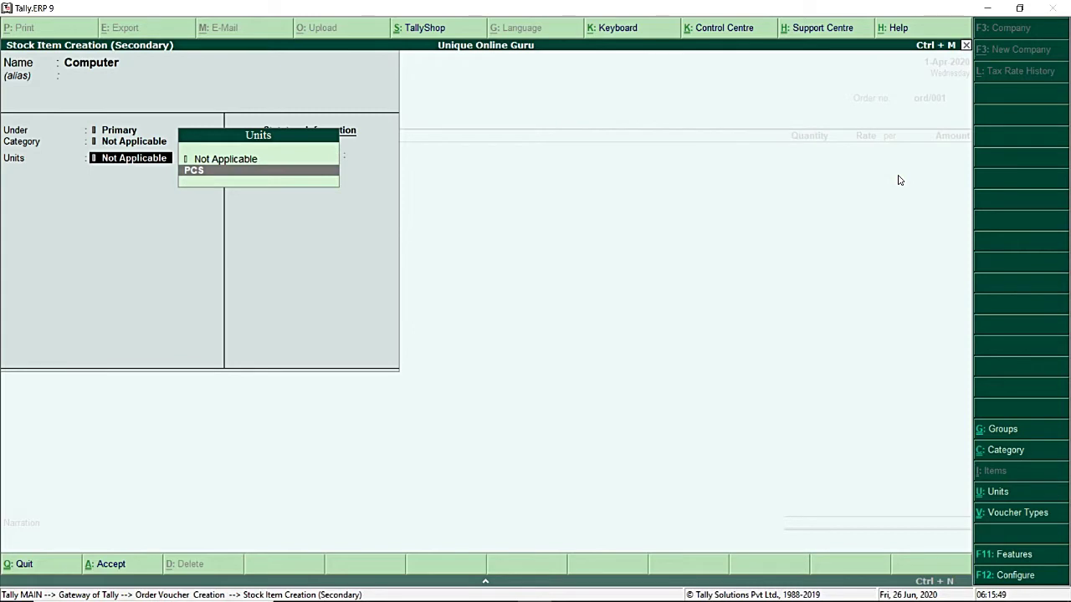
key(Return)
key(Return)
key(Return)
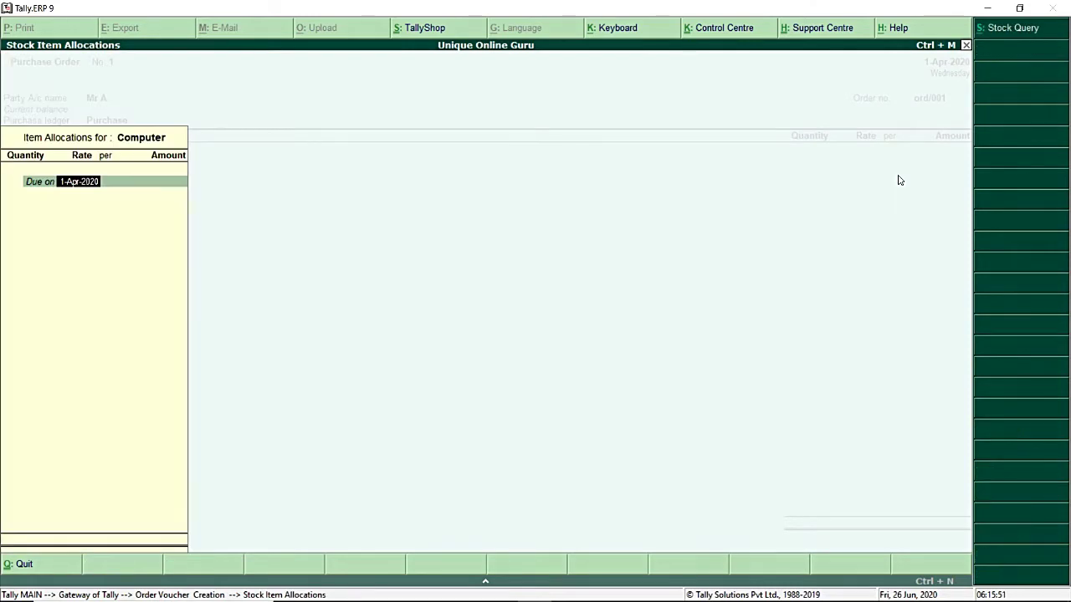
Allocate 20 PCS of Computer at a rate of 30,000, due on 1-Apr-2020.
key(Return)
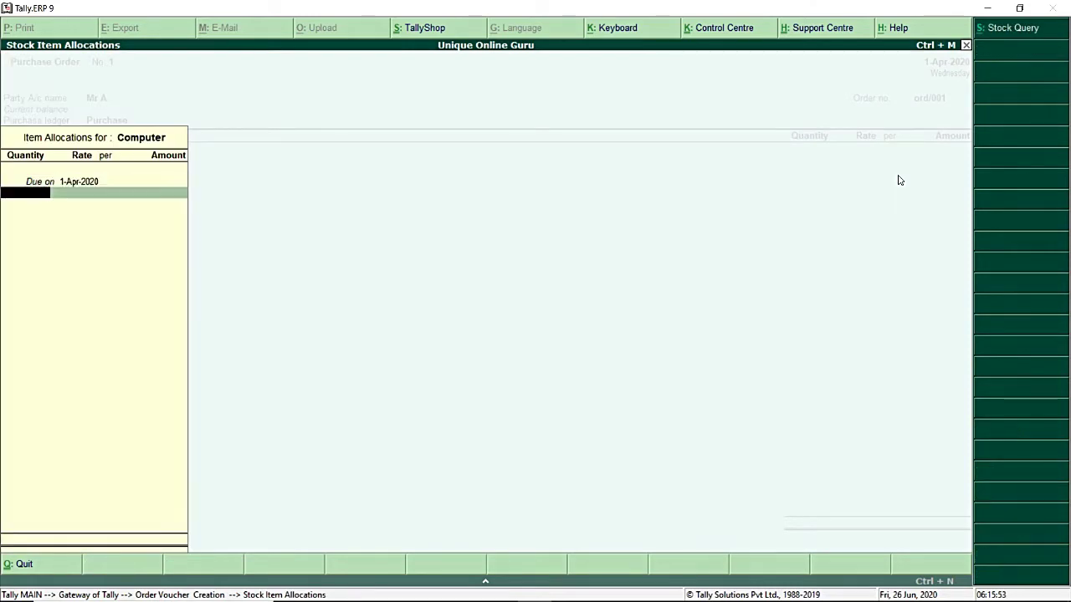
text(20)
key(Return)
text(30,000)
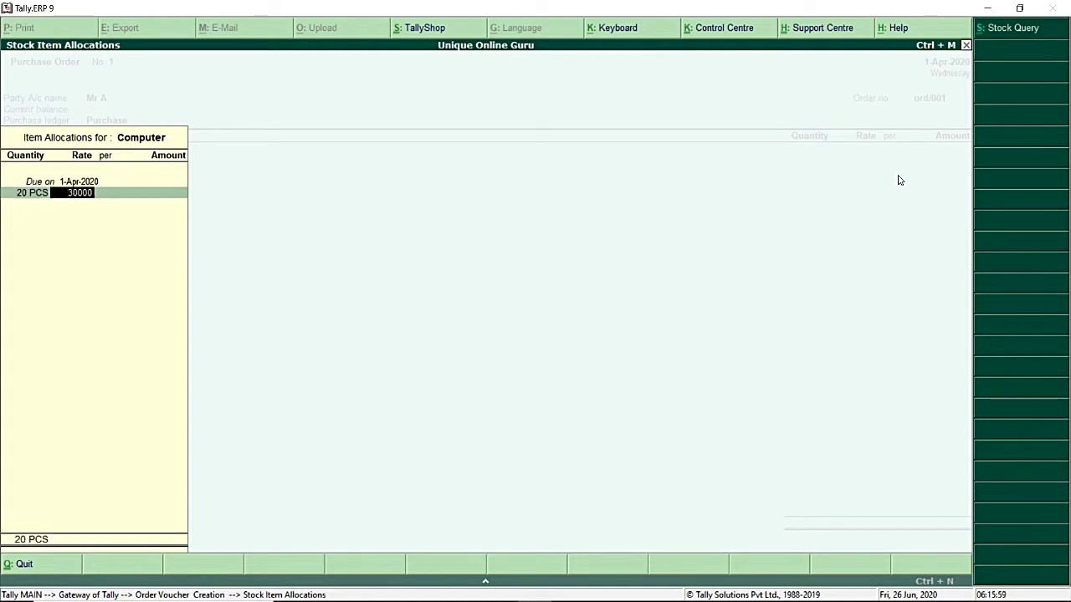
key(Return)
key(Return)
key(Return)
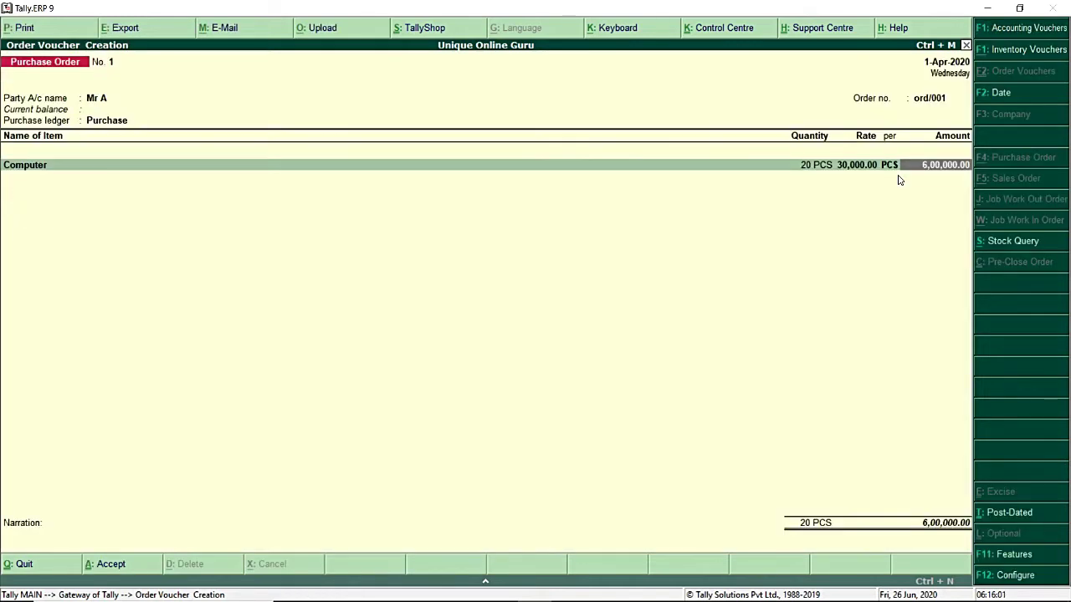
key(Return)
Create the stock item Mobile under Primary with PCS as its unit, as the order's second item.
key(alt+c)
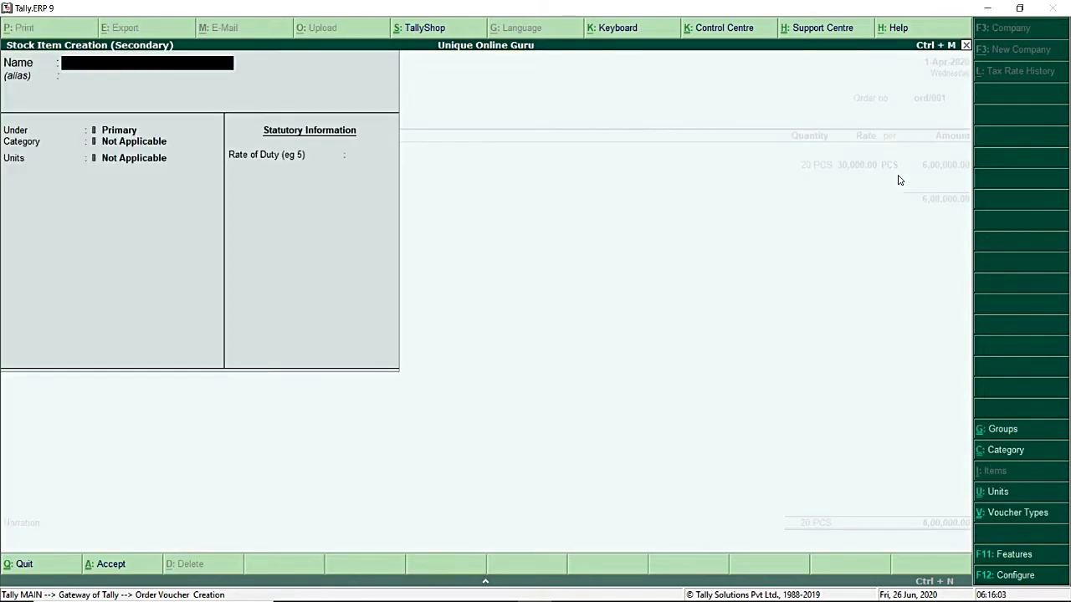
text(Mo)
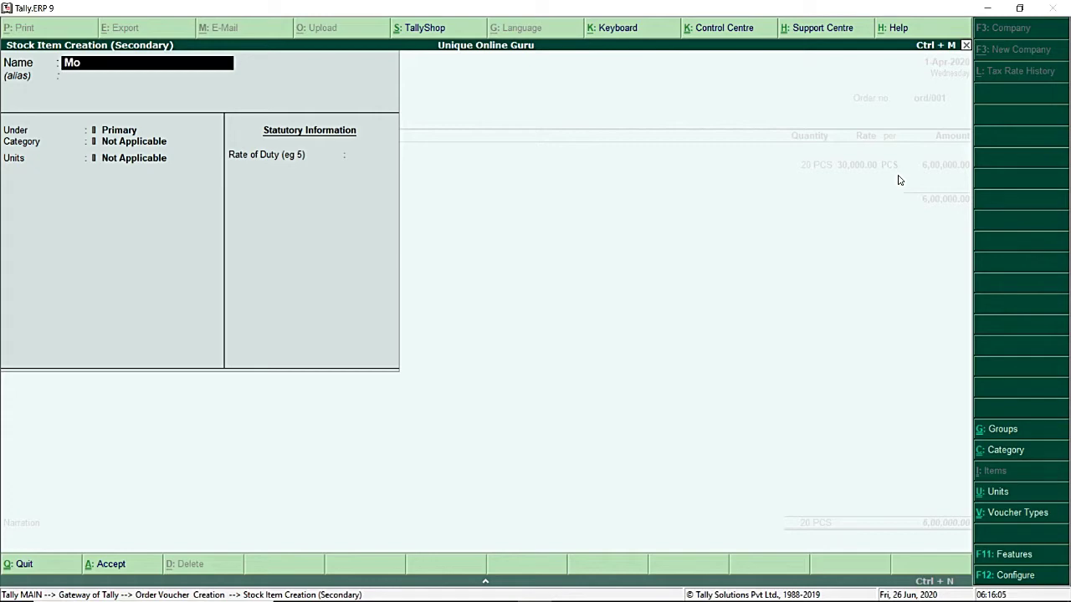
text(bile)
key(Return)
key(Return)
key(Return)
key(Return)
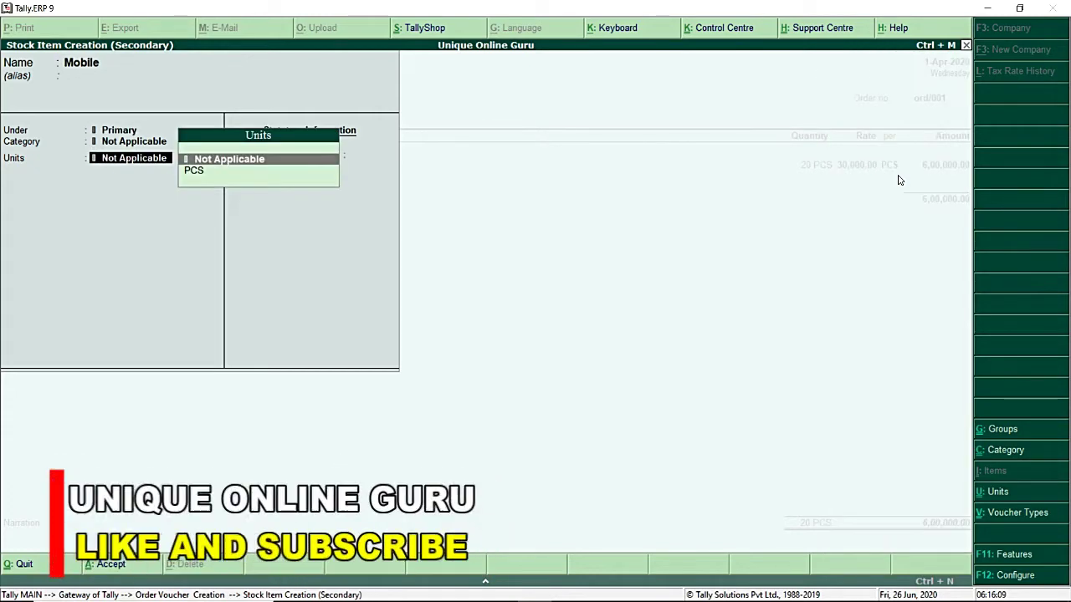
key(Down)
key(Return)
key(Return)
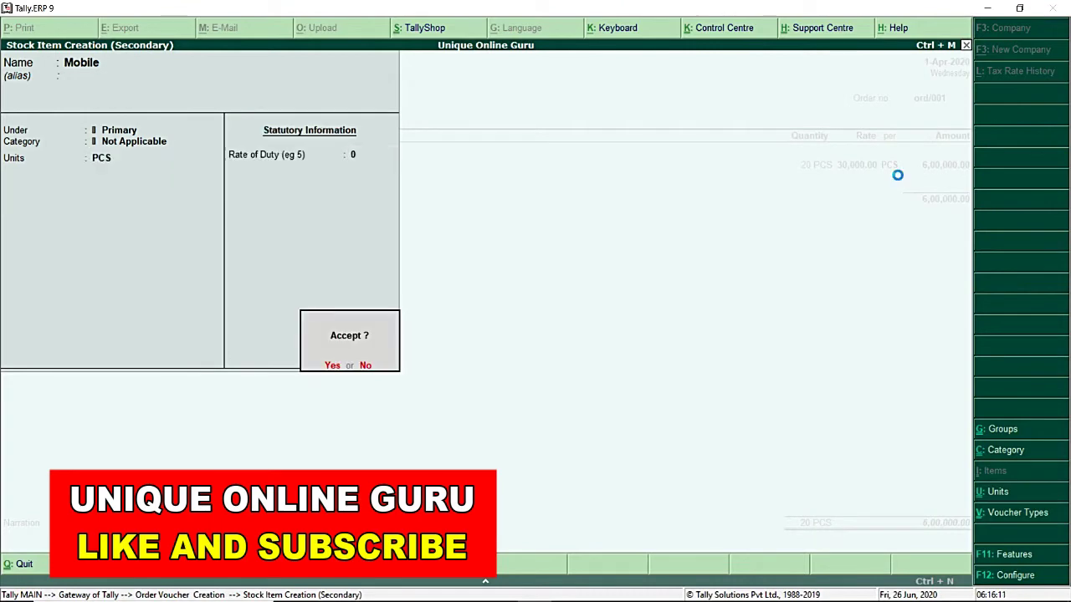
key(Return)
Allocate 30 PCS of Mobile at a rate of 15,000, due on 1-Apr-2020.
key(Return)
key(Return)
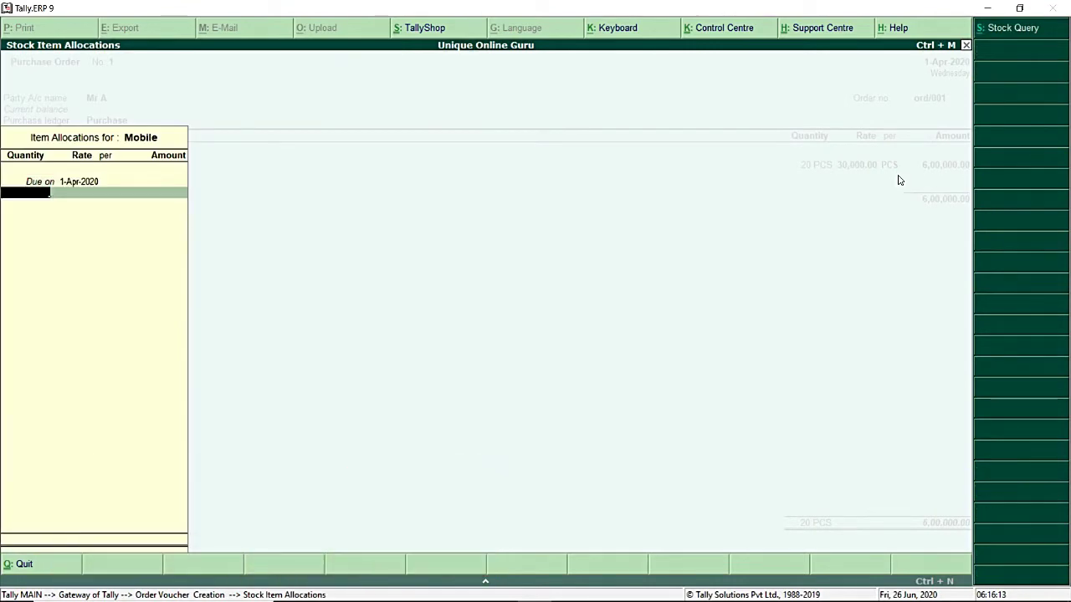
text(30)
key(Return)
text(15000)
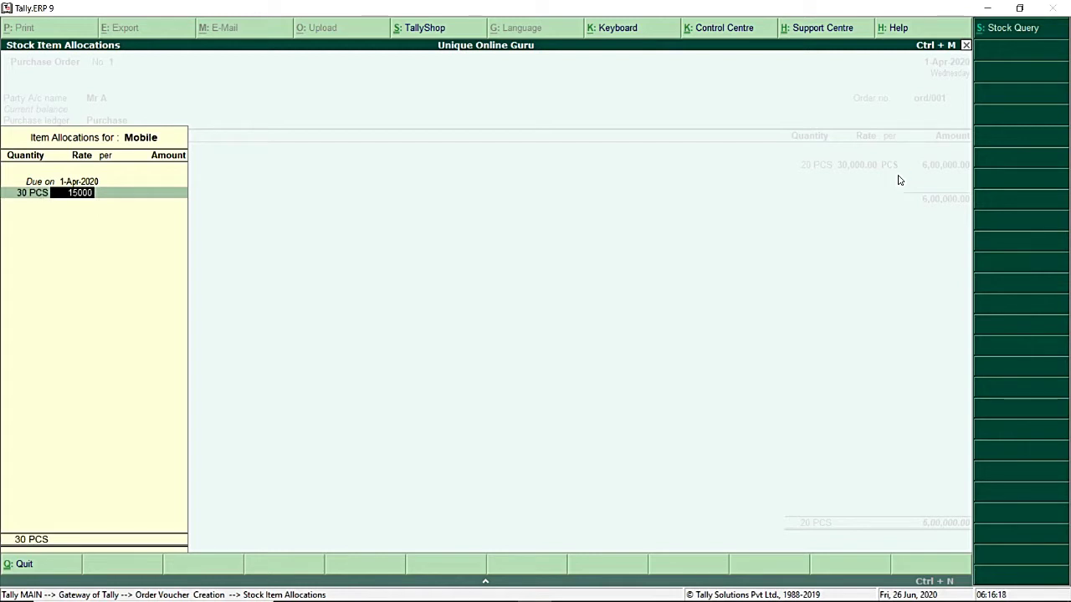
key(Return)
key(Return)
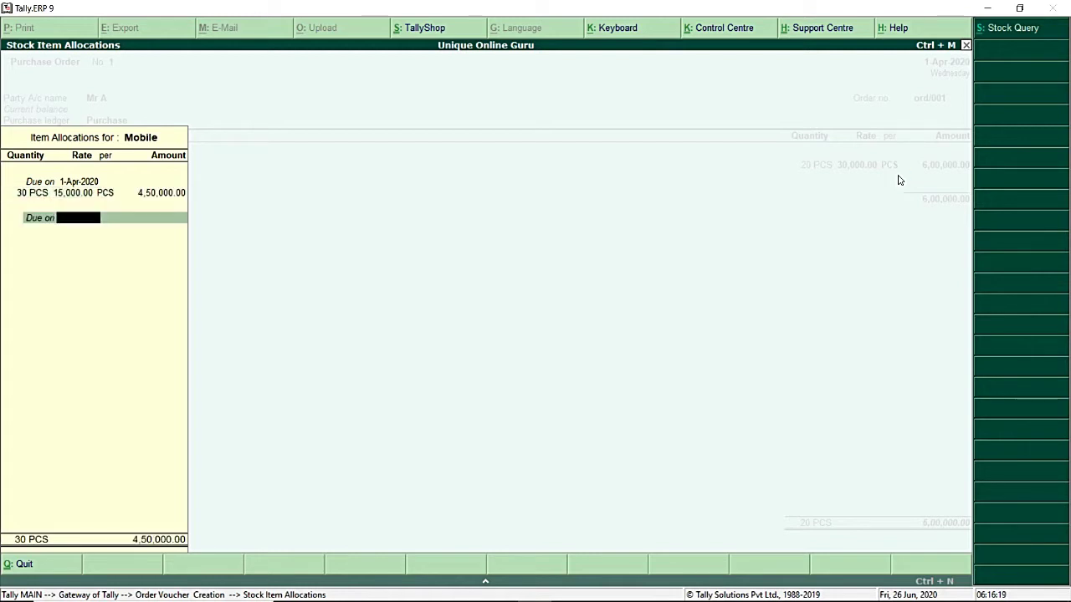
key(Return)
key(Return)
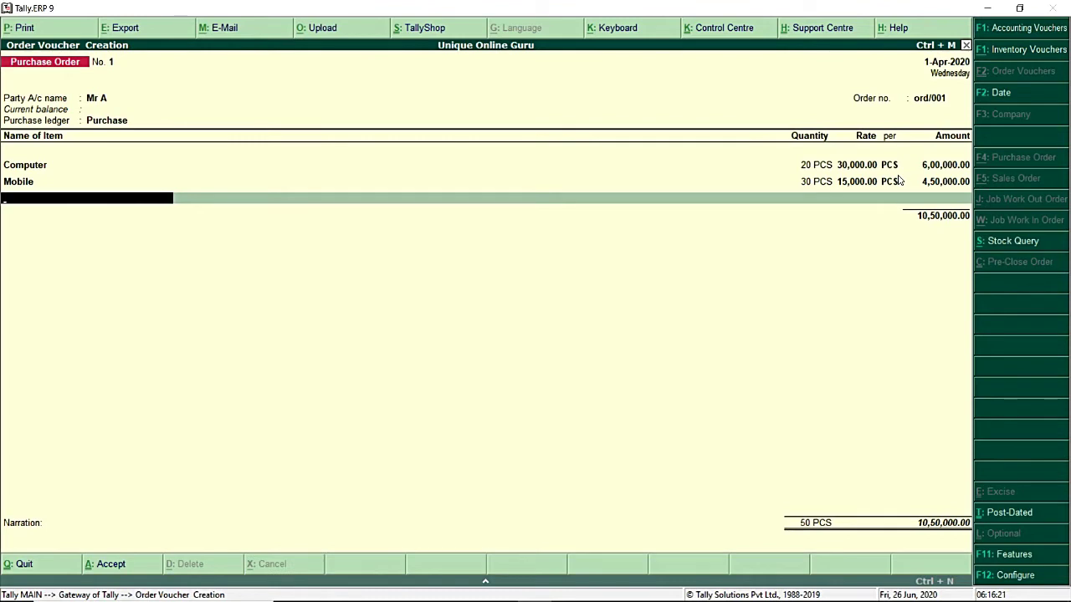
Create the stock item Speaker under Primary with PCS as its unit, as the order's third item.
key(alt+c)
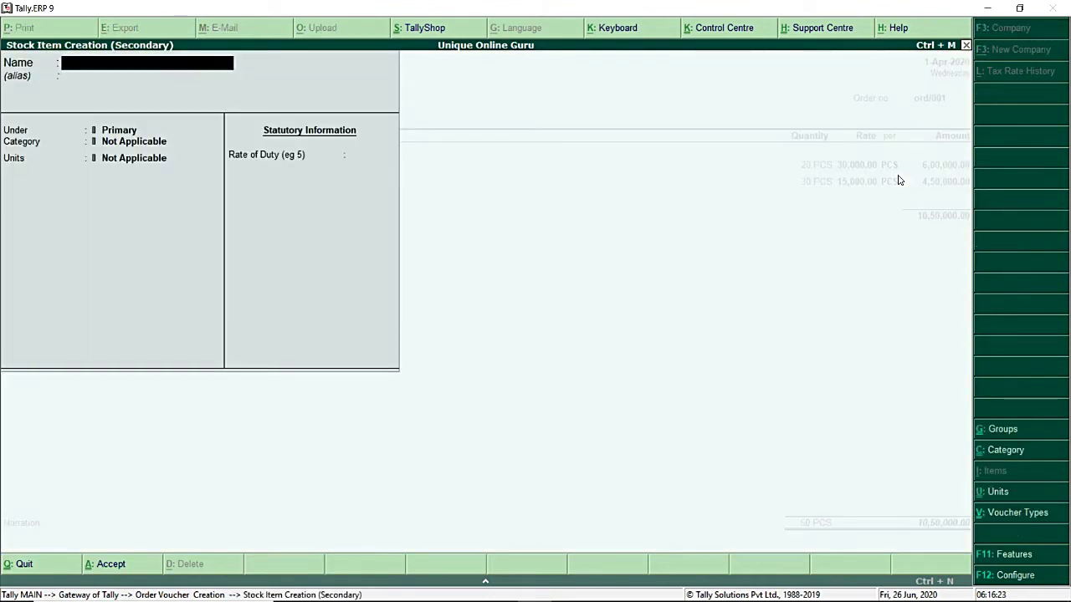
text(Speaker)
key(Return)
key(Return)
key(Return)
key(Return)
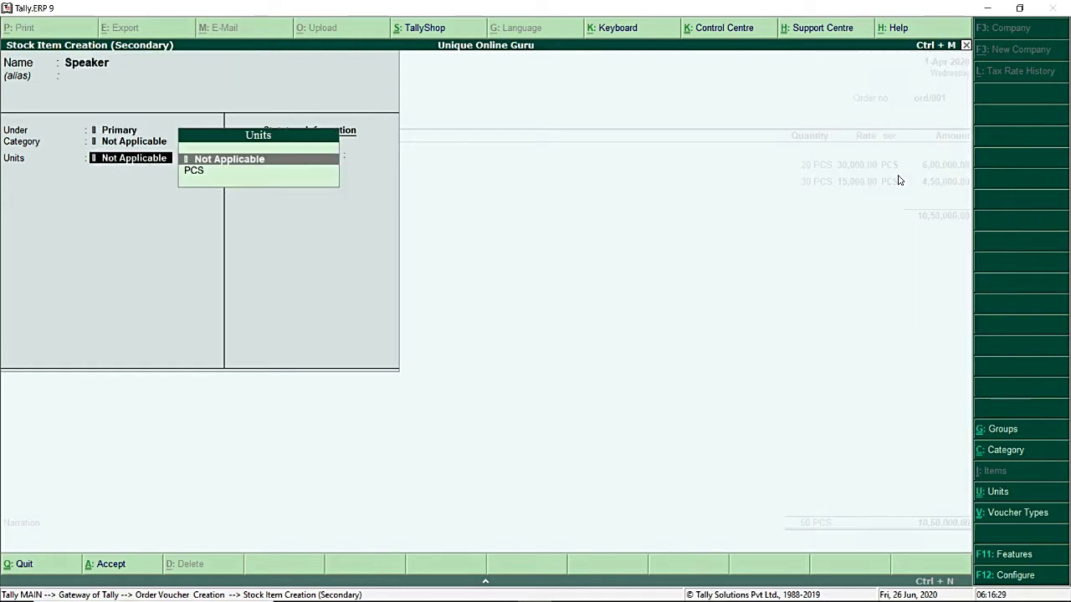
key(Down)
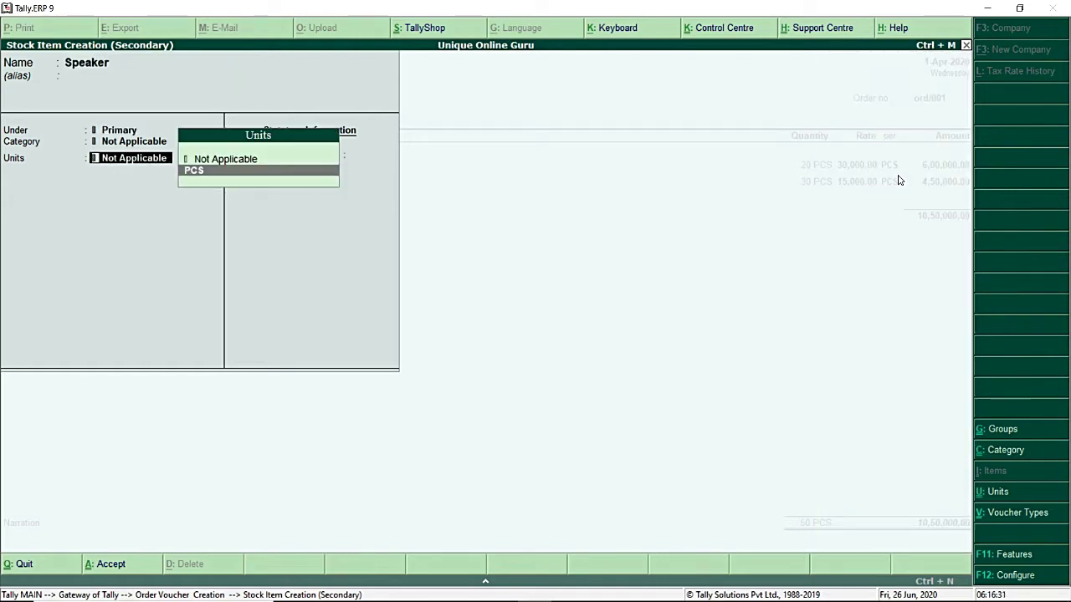
key(Return)
key(Return)
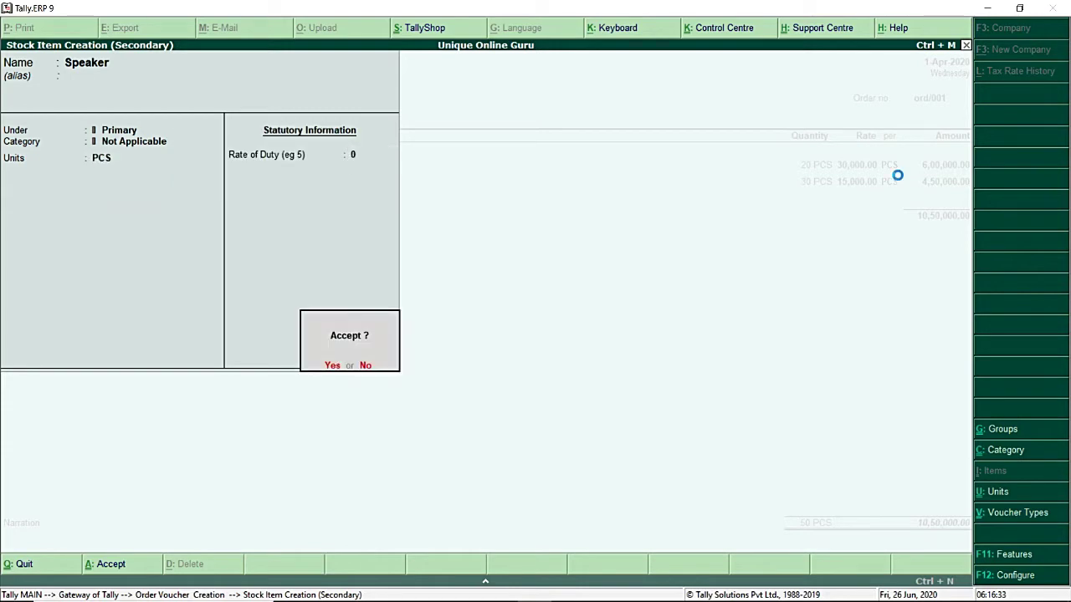
key(Return)
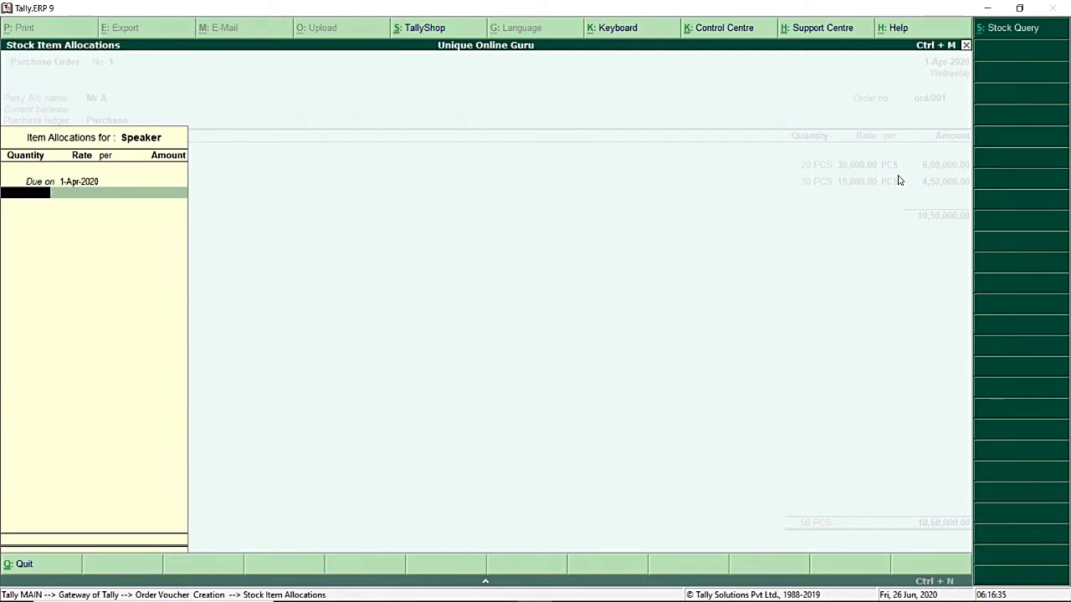
Allocate 10 PCS of Speaker at a rate of 2,500, due on 1-Apr-2020.
text(10)
key(Return)
text(2,500)
key(Return)
key(Return)
key(Return)
key(Return)
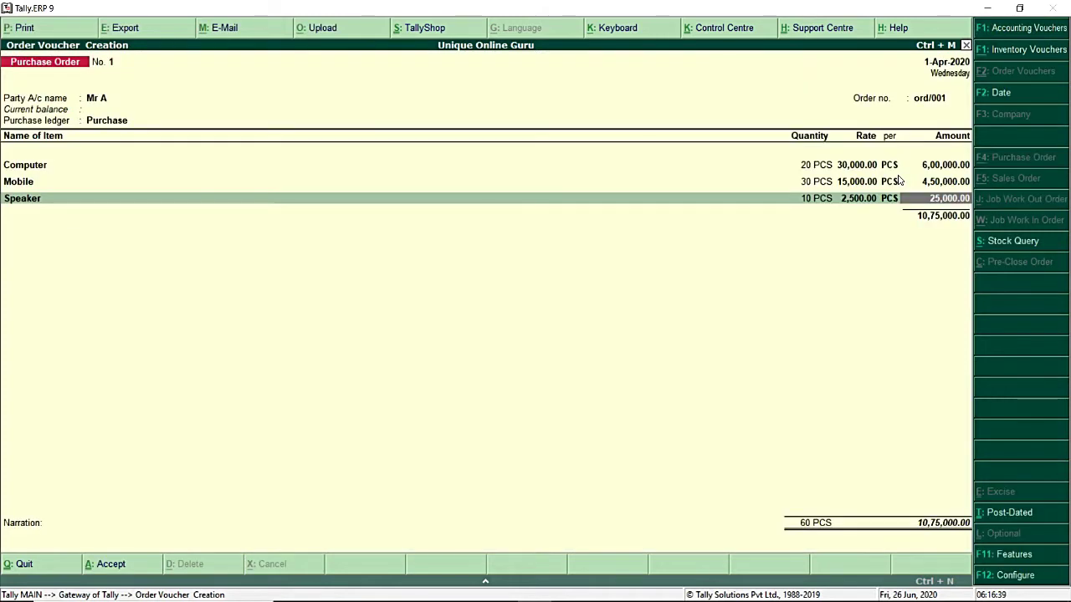
key(Return)
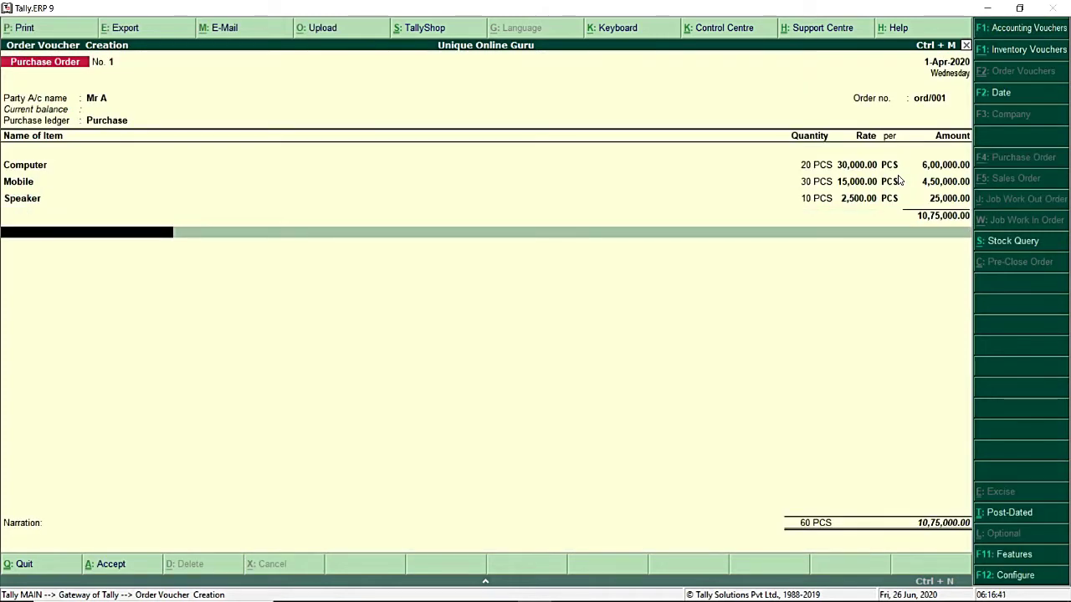
End the item list, enter the narration "being order placed" and save the purchase order.
key(Return)
key(Return)
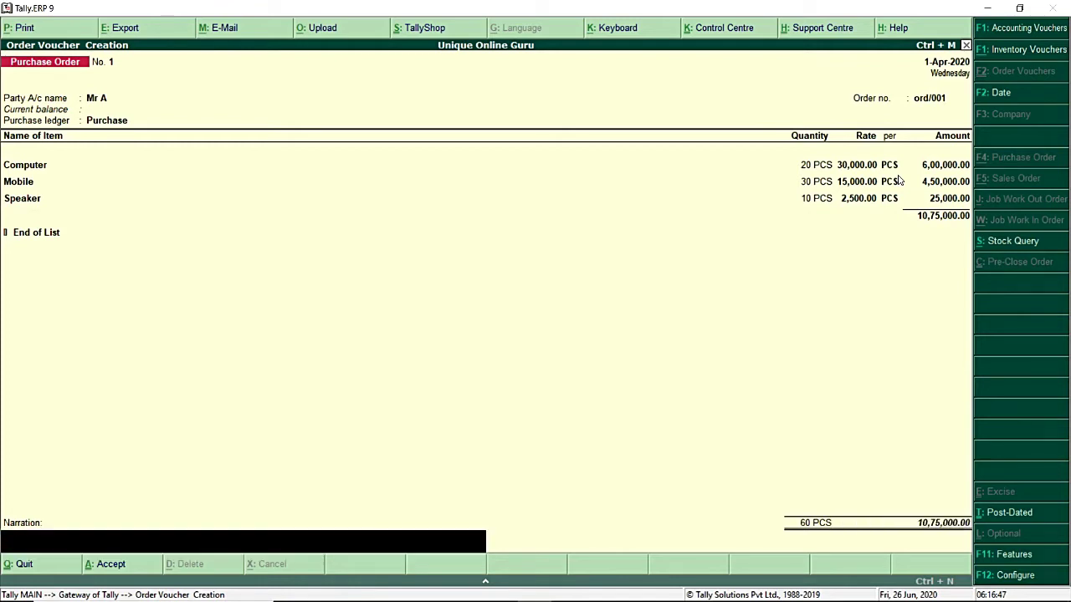
text(being order placed)
key(Return)
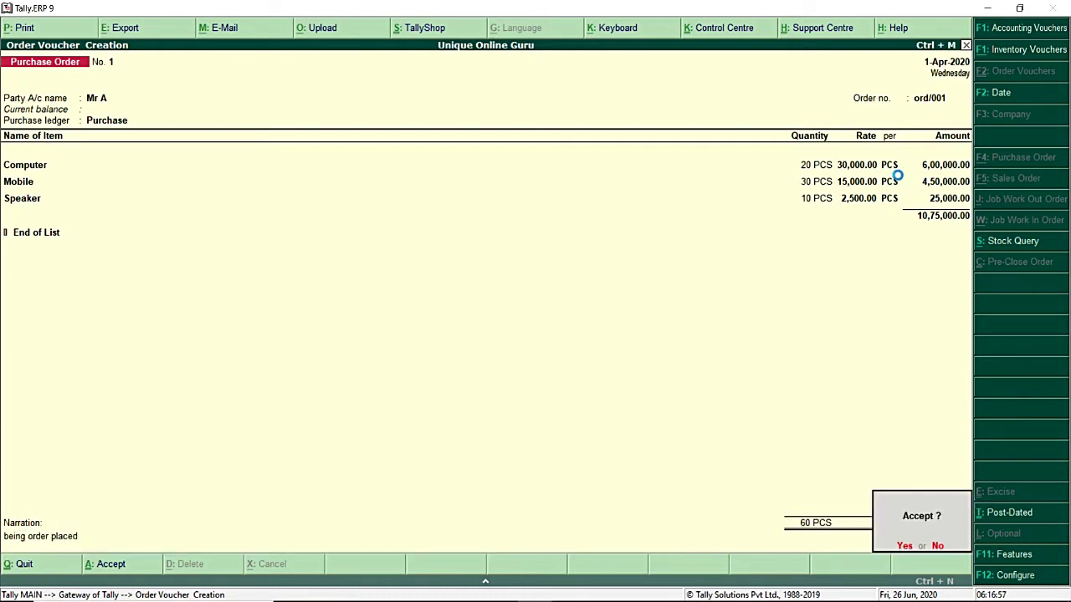
key(Return)
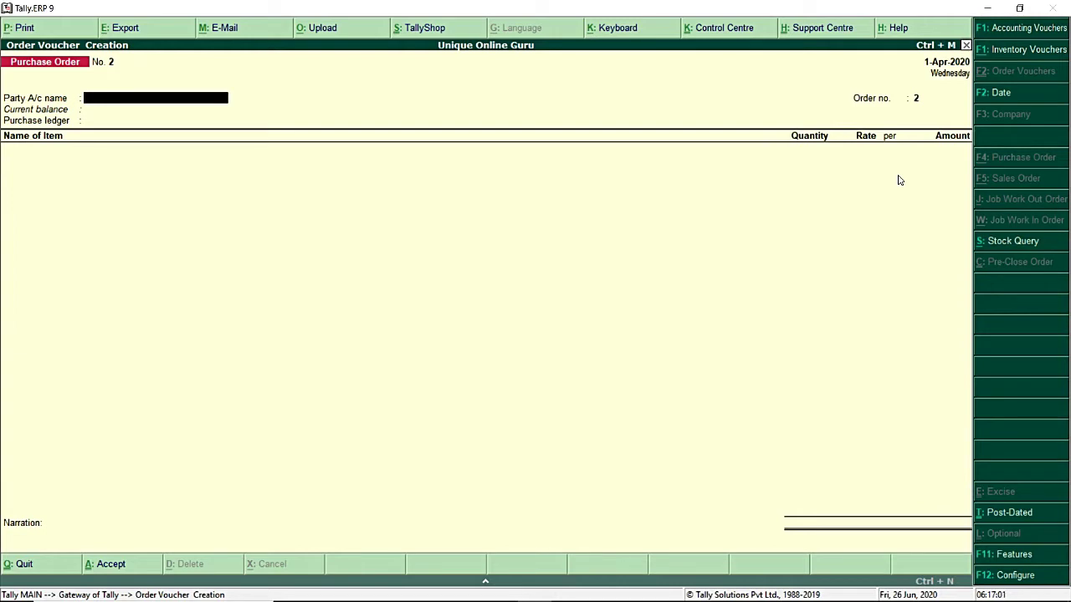
Leave order voucher entry and open the creation of inventory vouchers.
key(Escape)
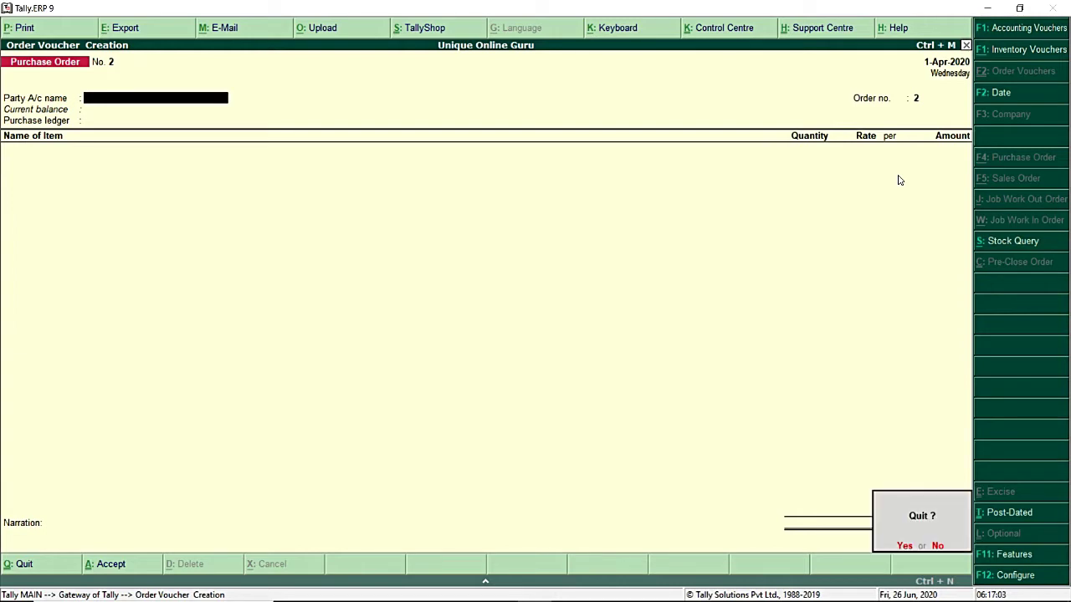
key(y)
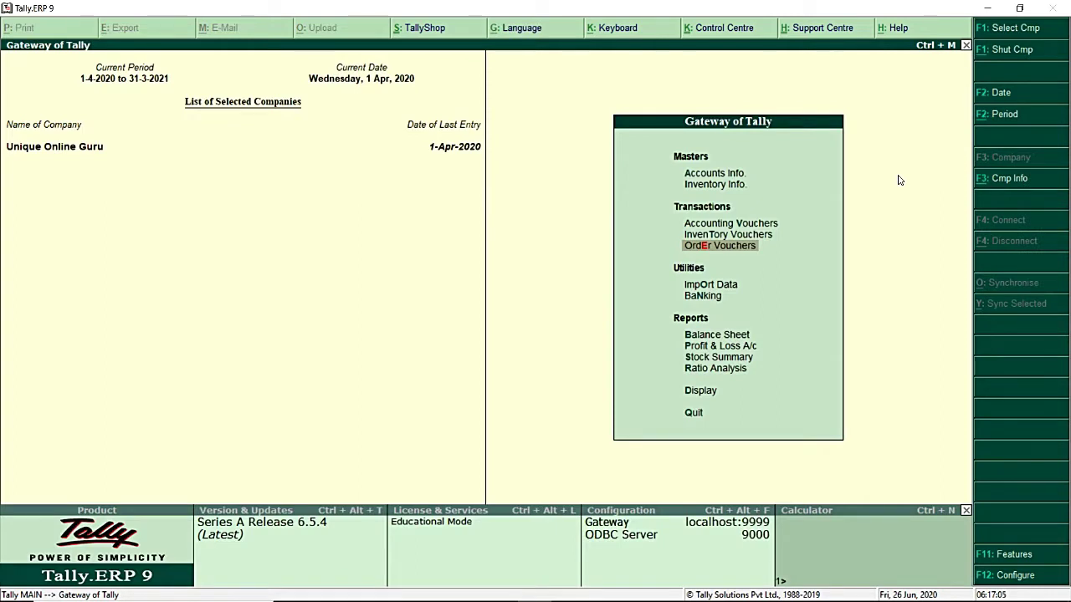
key(Up)
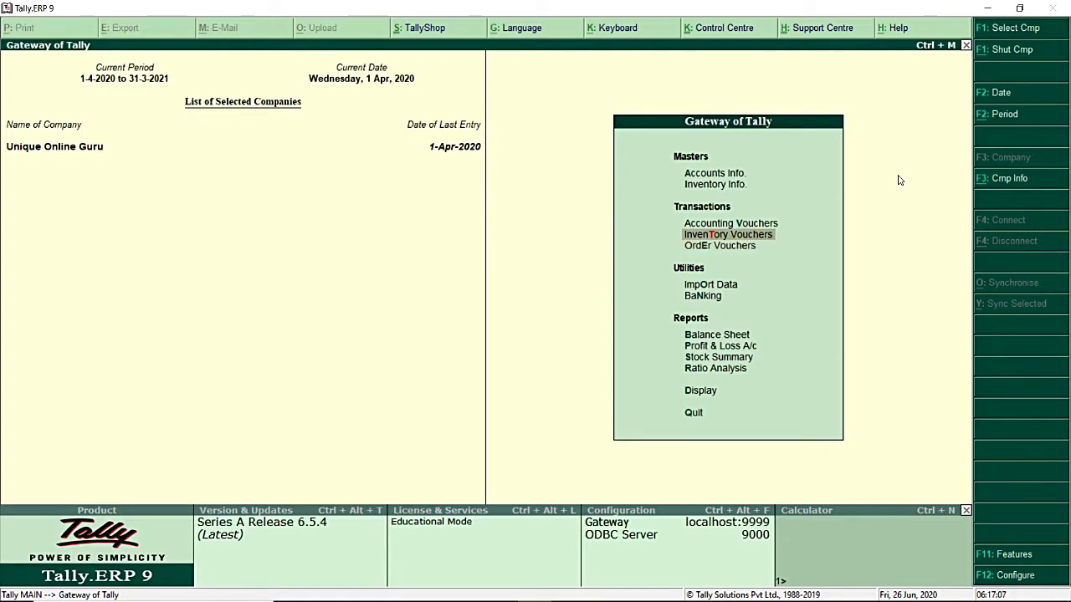
key(Return)
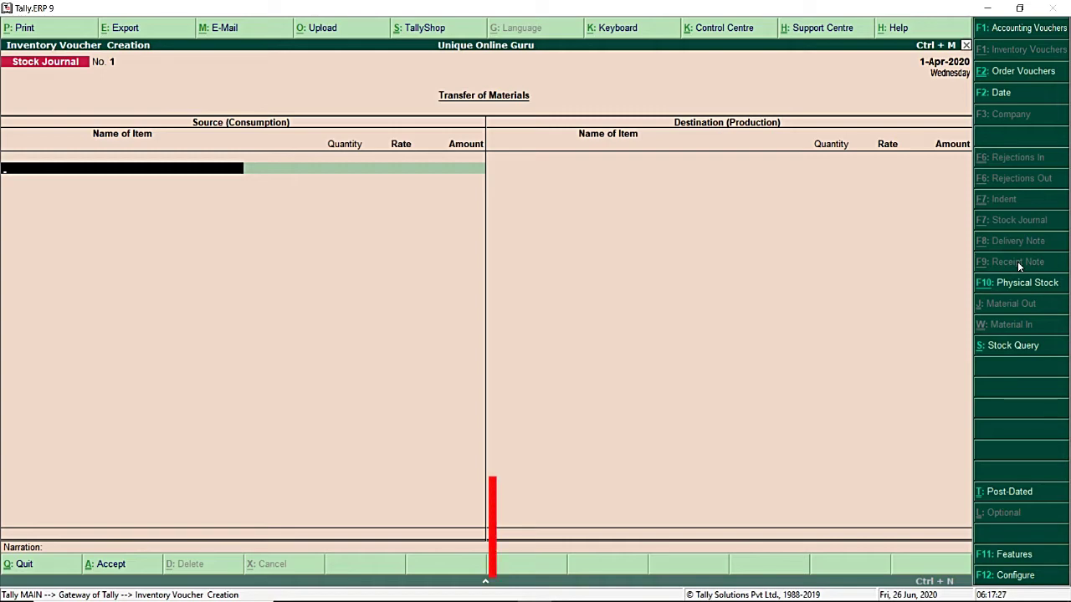
Enable tracking numbers and rejection inward and outward notes in the company's inventory features, and save the settings.
key(F11)
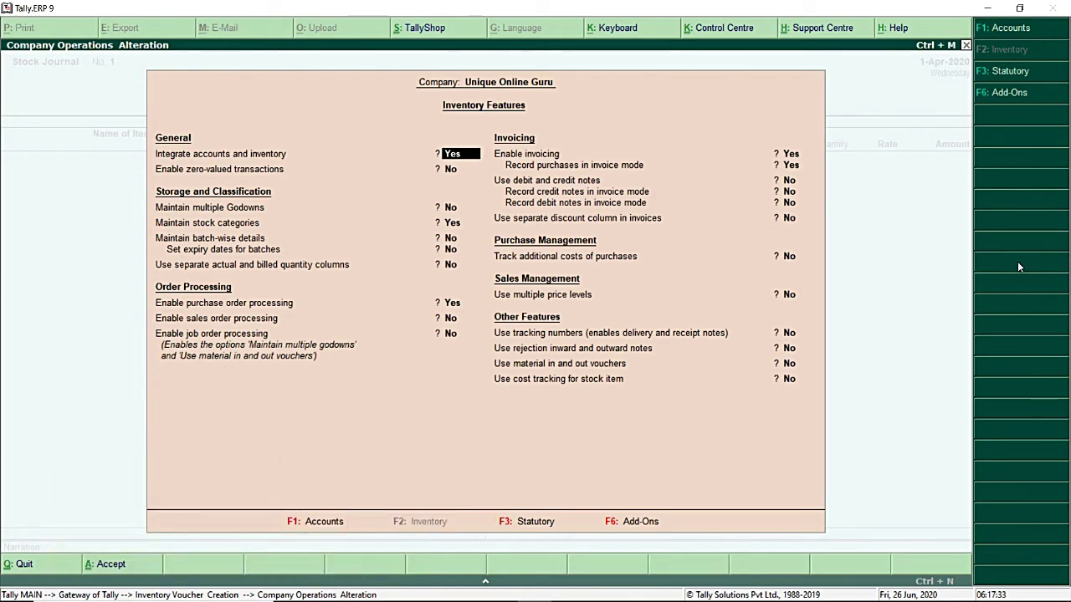
key(Return)
key(Return)
key(Return)
key(Return)
key(Return)
key(Return)
key(Return)
key(Return)
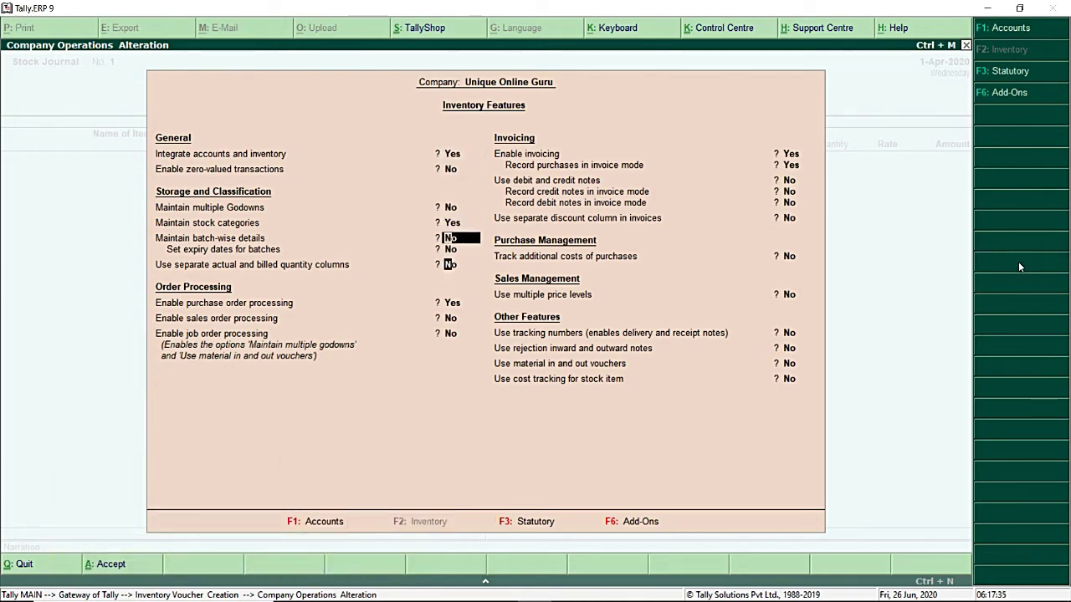
key(Return)
key(Return)
key(Return)
key(Return)
key(Return)
key(Return)
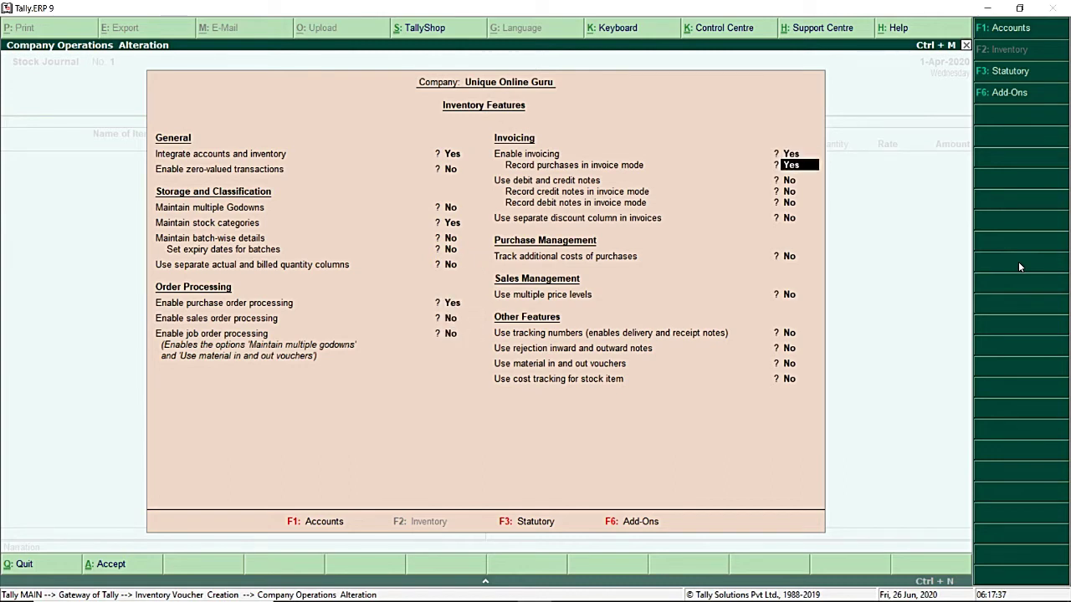
key(Return)
key(Return)
key(Up)
key(Up)
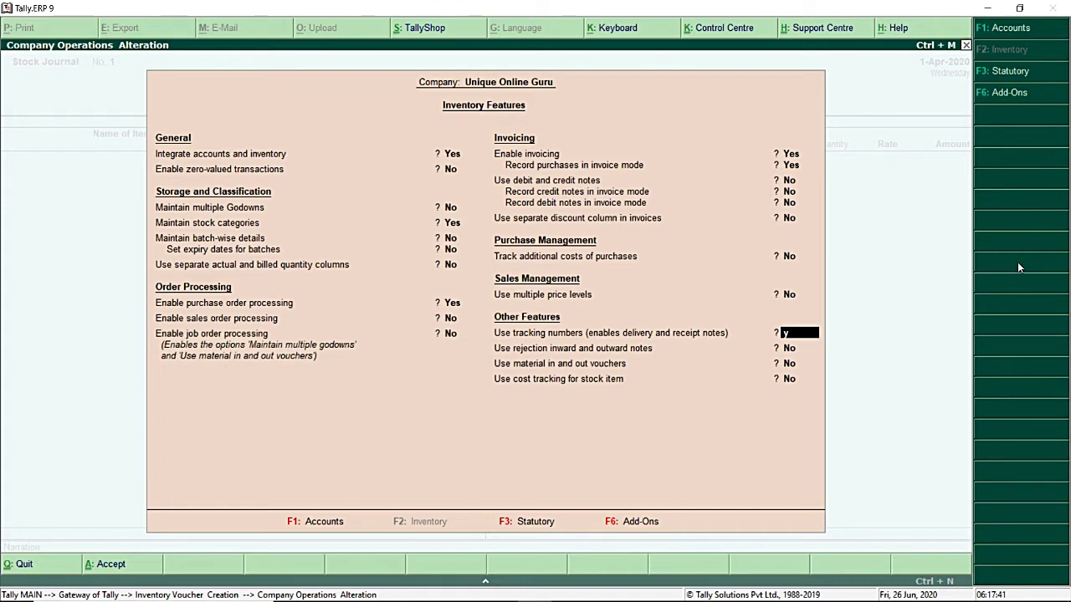
key(y)
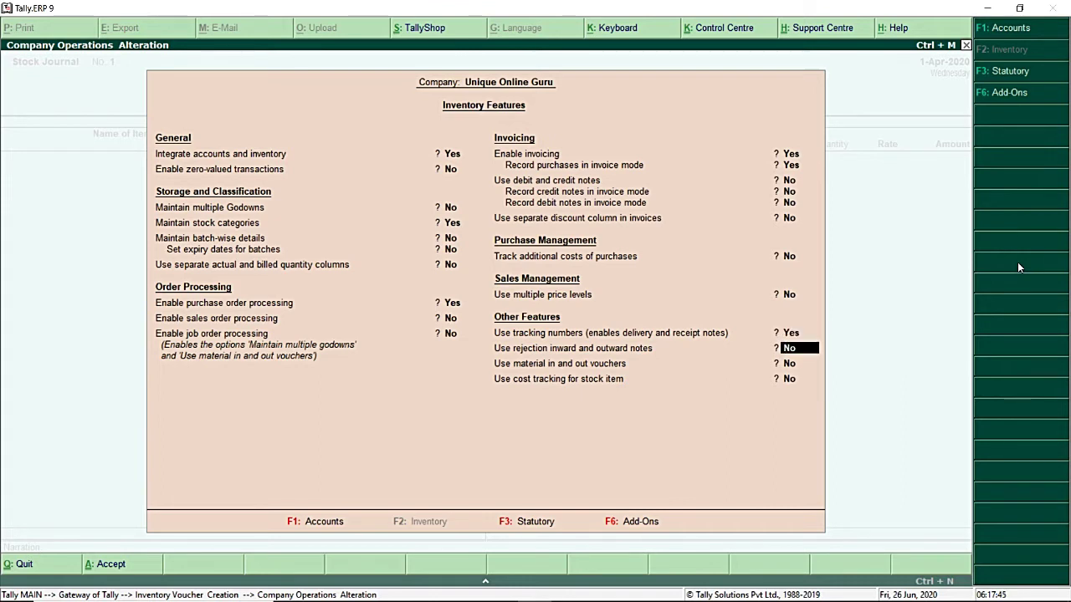
text(y)
key(Return)
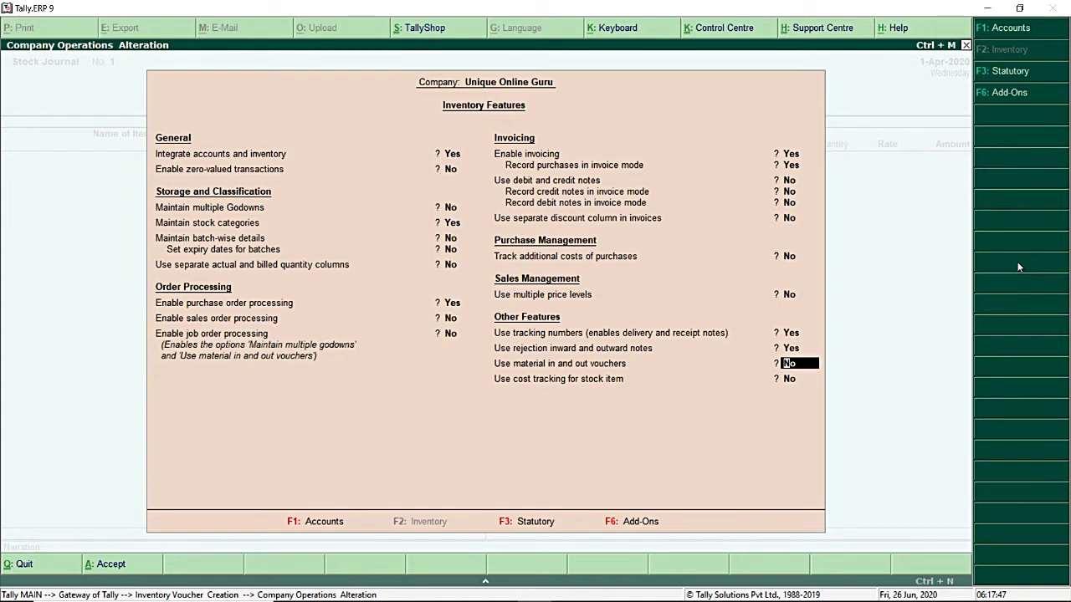
key(ctrl+a)
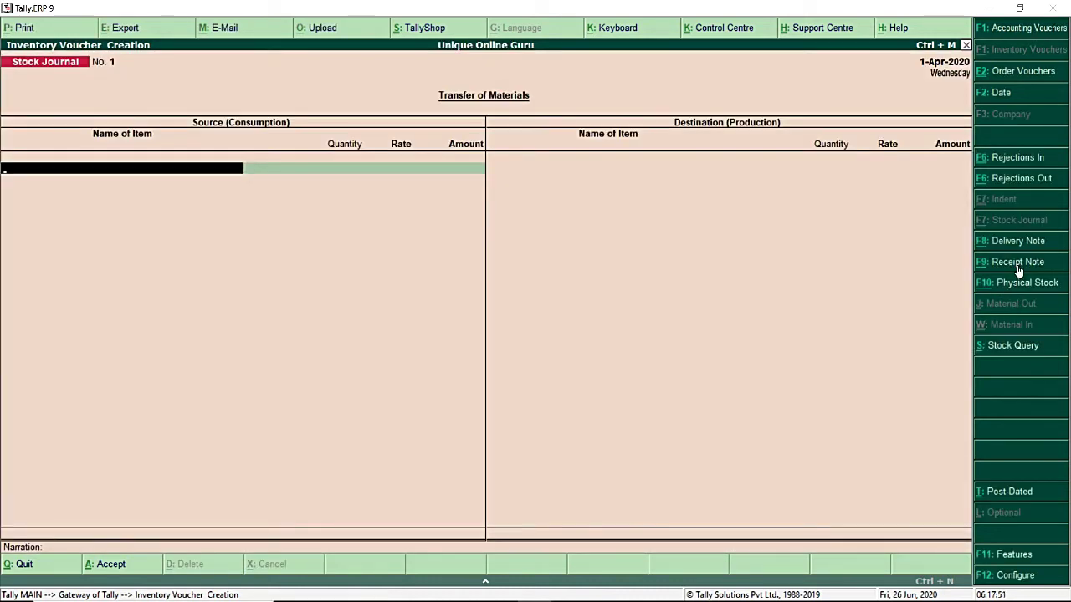
Start a receipt note with reference number ref/001, dated 2-Apr-2020.
click(1017, 261)
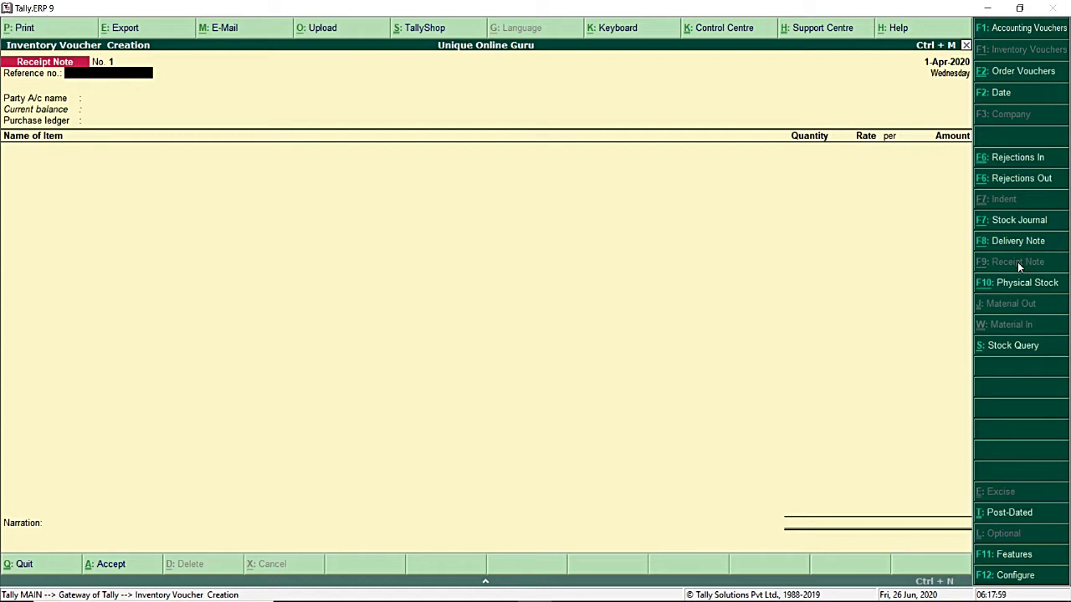
text(ref/001)
key(Return)
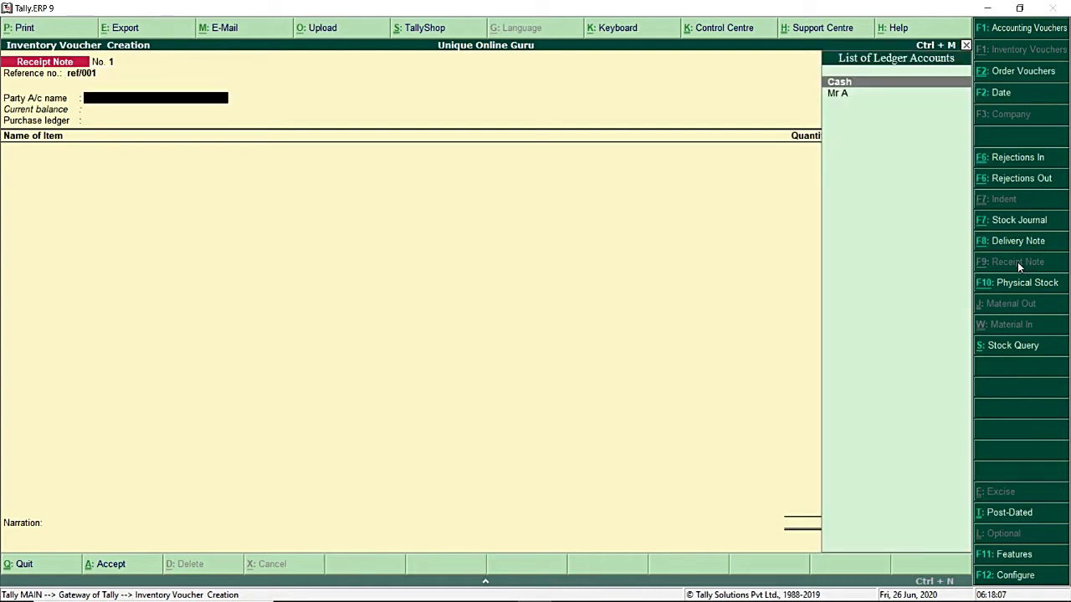
key(F2)
key(Return)
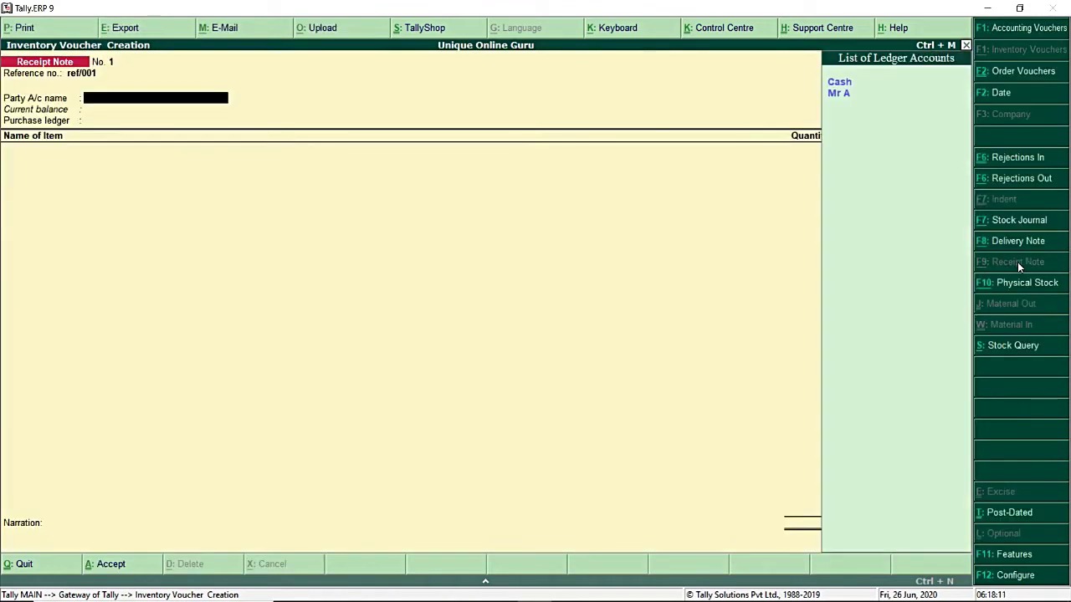
Select the supplier as party, link the purchase order dated 1-Apr-2020 and use Purchase as the purchase ledger.
key(Down)
key(Return)
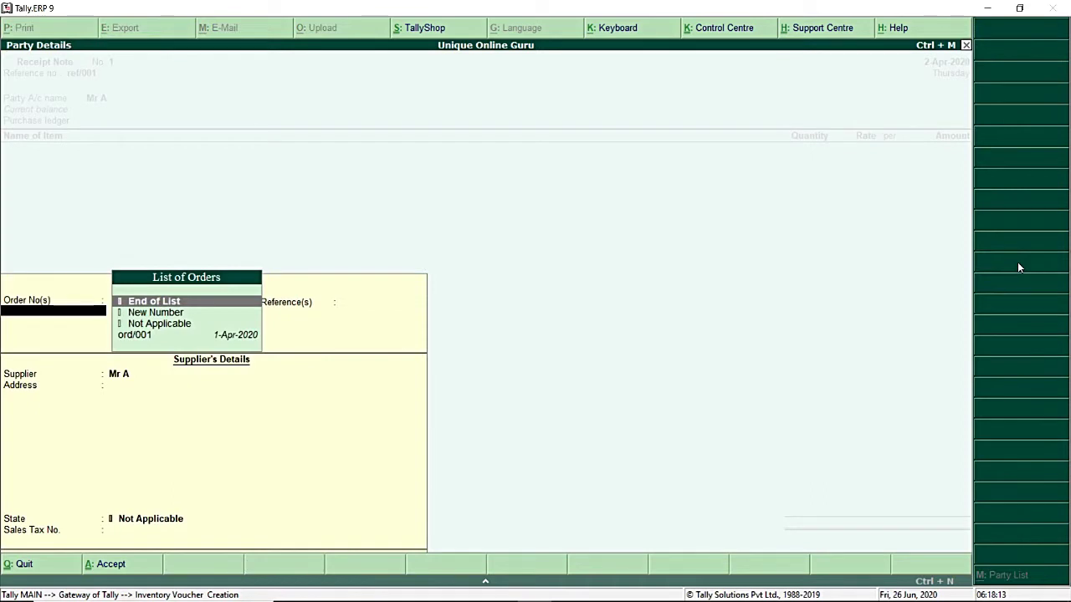
key(Down)
key(Down)
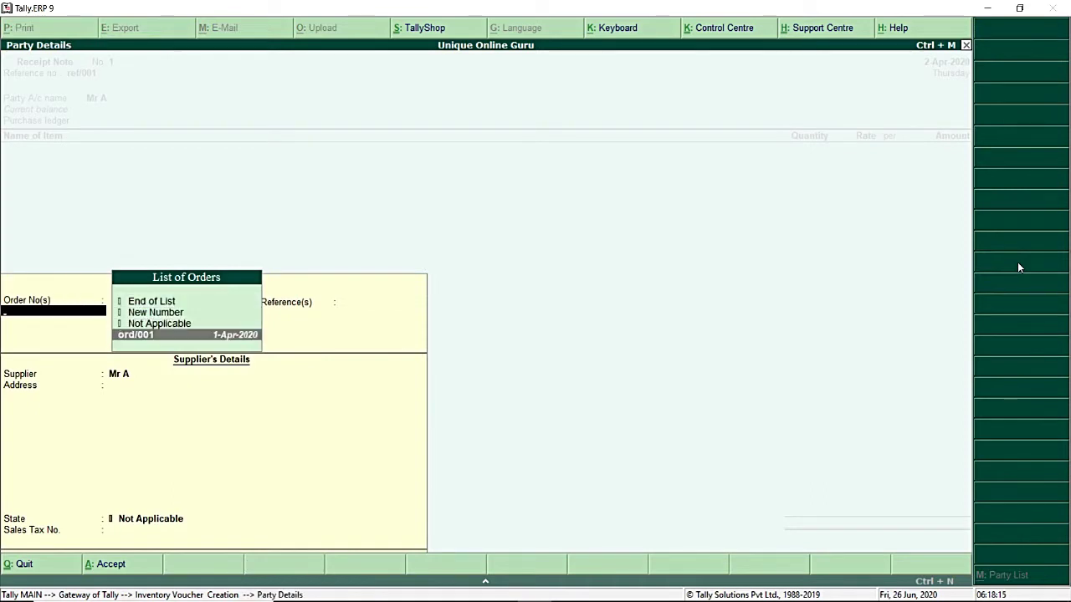
key(Return)
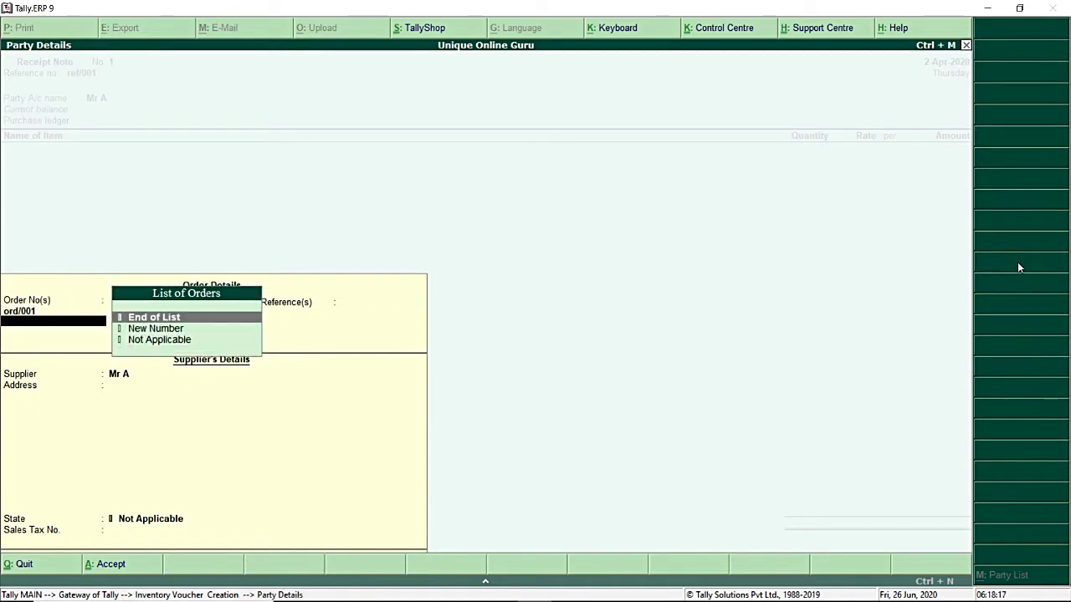
key(Return)
key(Return)
key(Return)
key(Return)
key(Return)
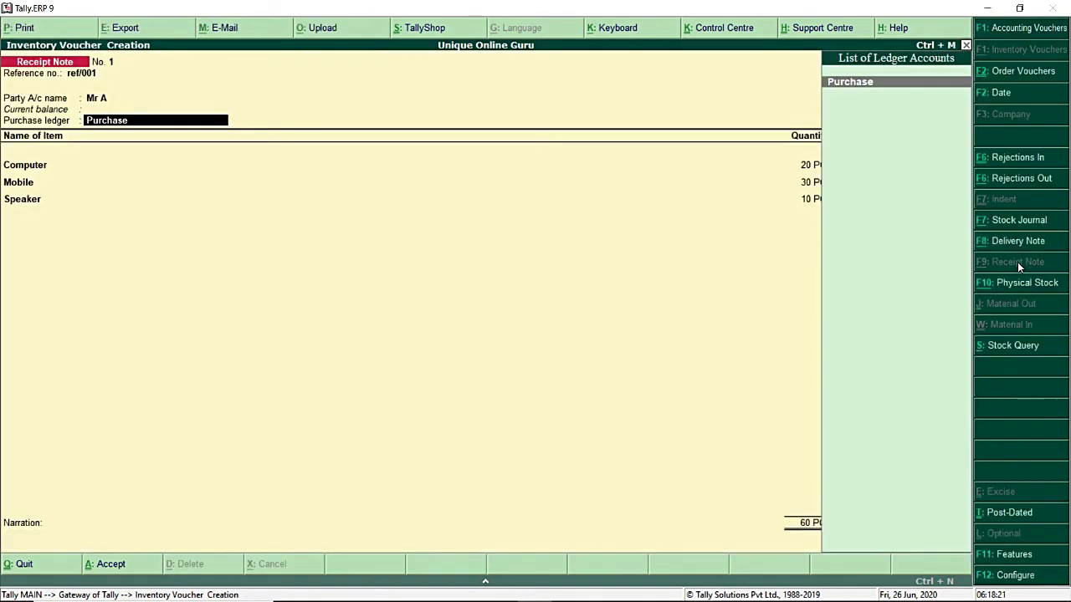
key(Return)
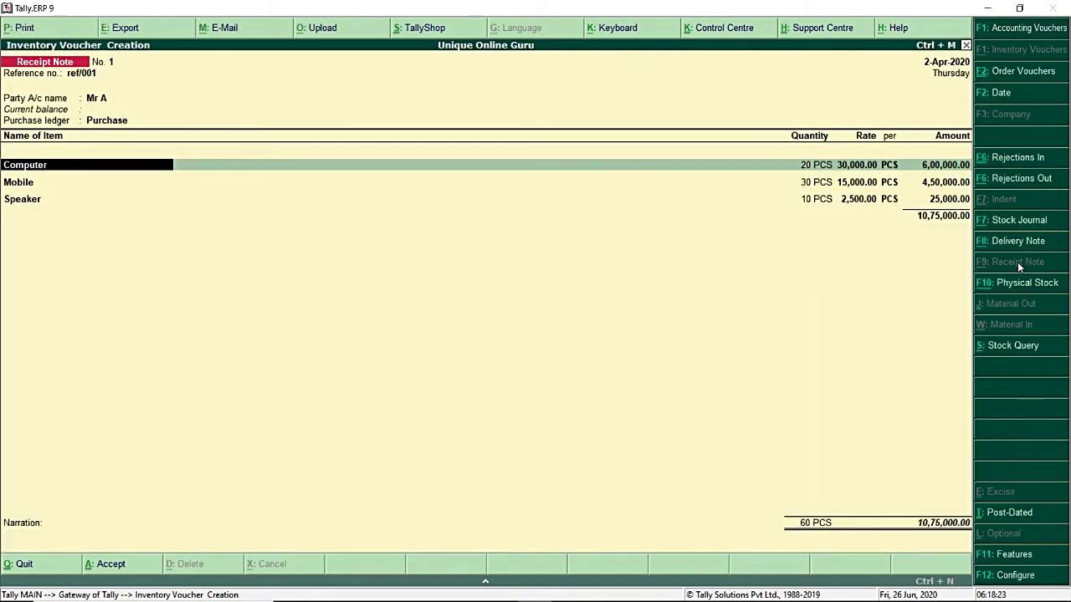
Accept the order-based allocations for Computer, Mobile and Speaker under tracking number ref/001 and end the item list.
key(Return)
key(Return)
key(Return)
key(Return)
key(Return)
key(Return)
key(Return)
key(Return)
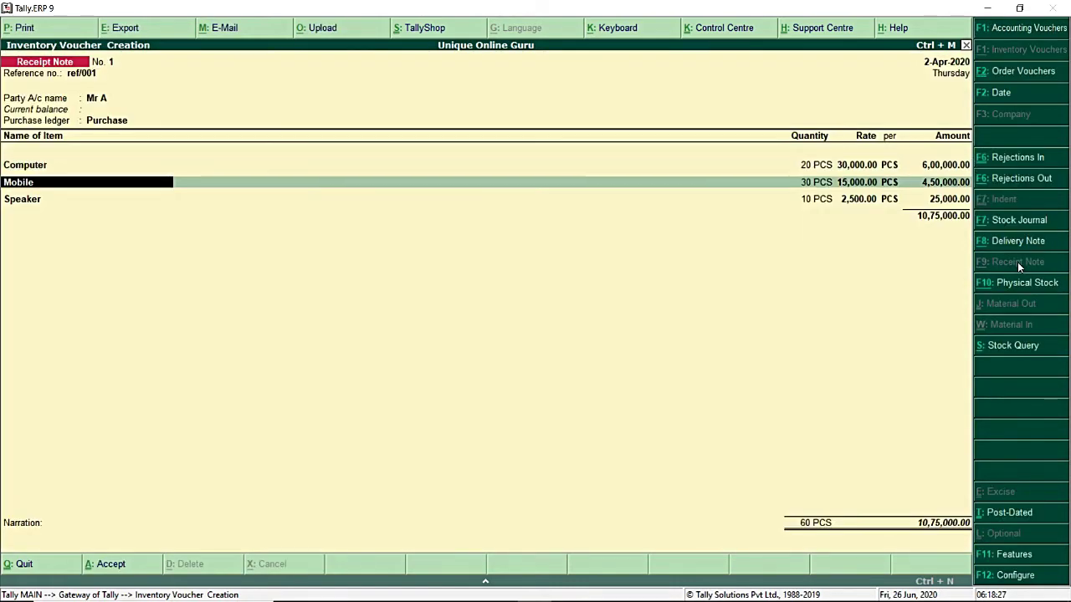
key(Return)
key(Return)
key(Return)
key(Return)
key(Return)
key(Return)
key(Return)
key(Return)
key(Return)
key(Return)
key(Return)
key(Return)
key(Return)
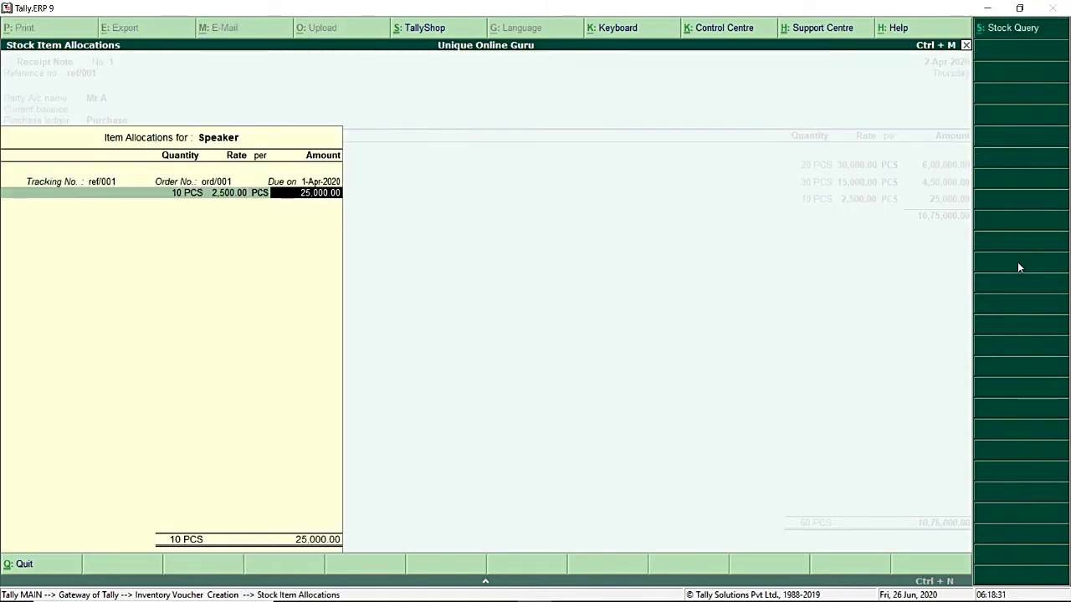
key(Return)
key(Return)
key(Return)
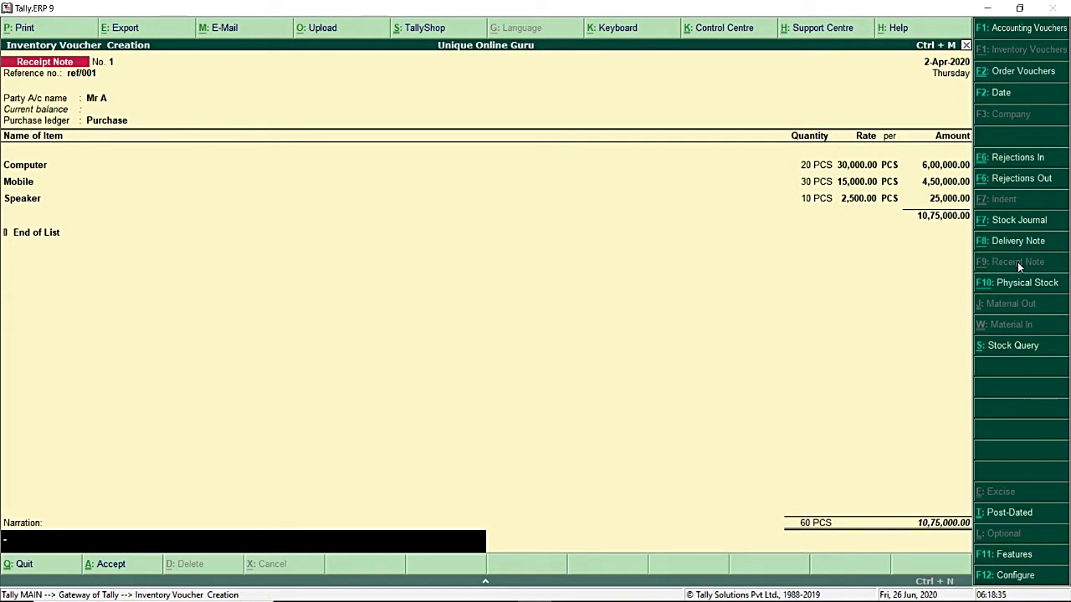
Enter the narration "being goods received" and save the receipt note.
text(being goods received)
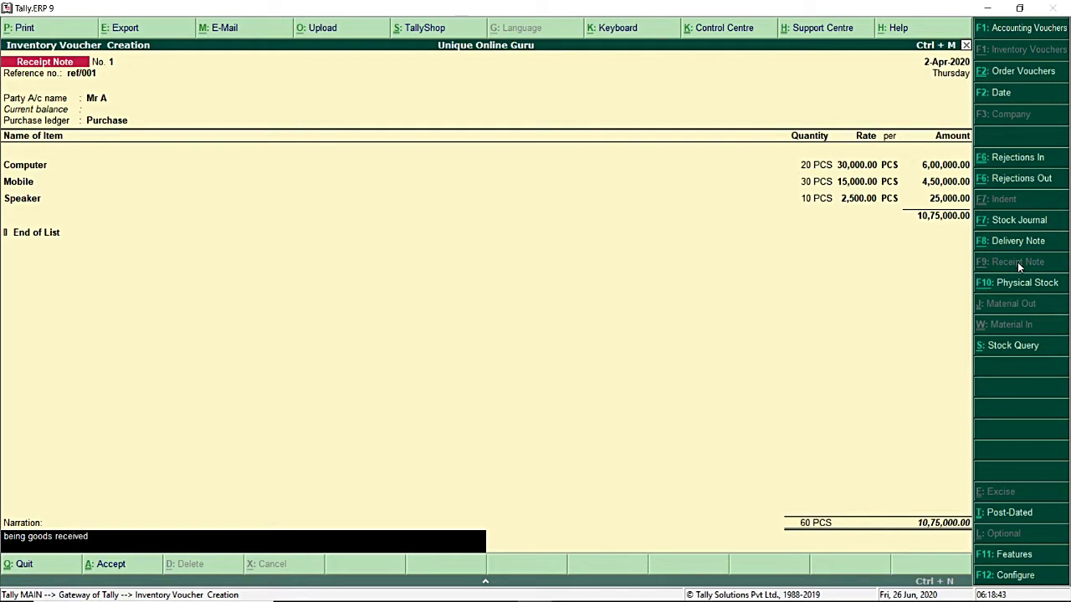
key(Return)
key(Return)
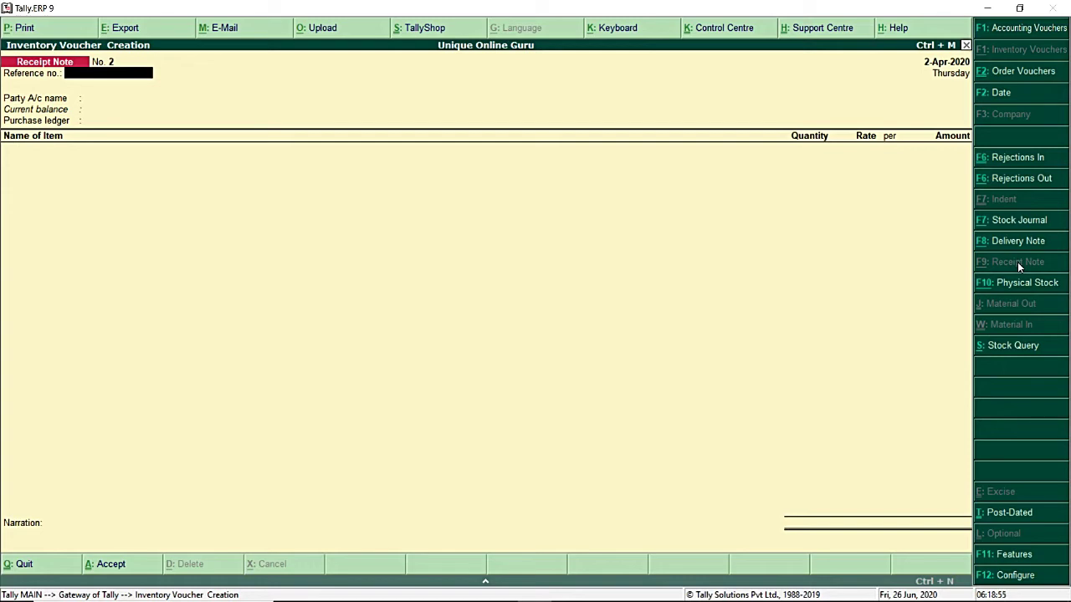
Start a rejections out voucher with the supplier as ledger account, accepting the supplier details.
click(1023, 179)
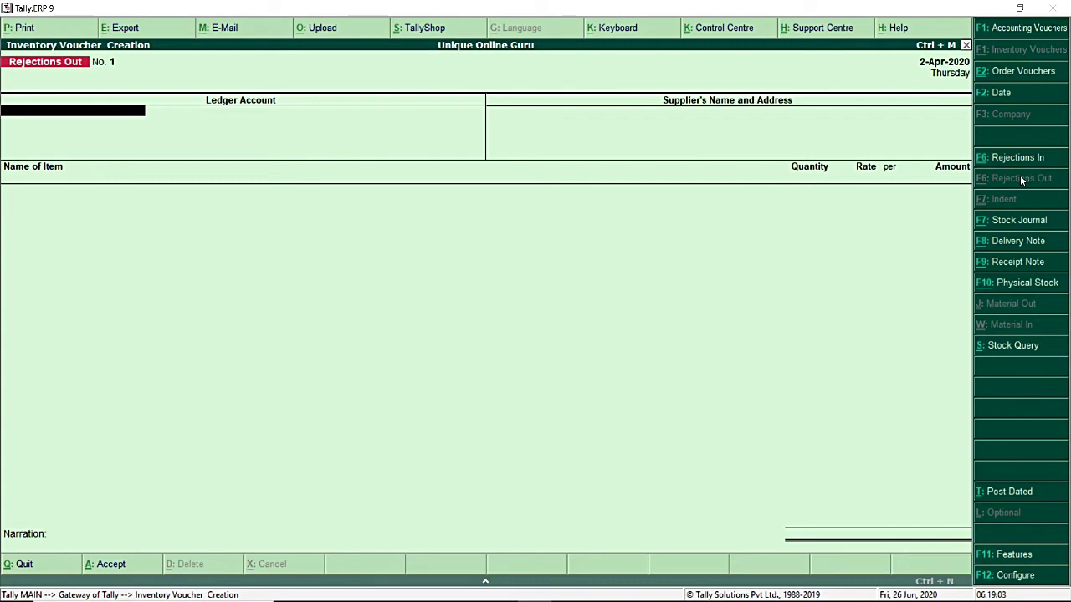
key(Down)
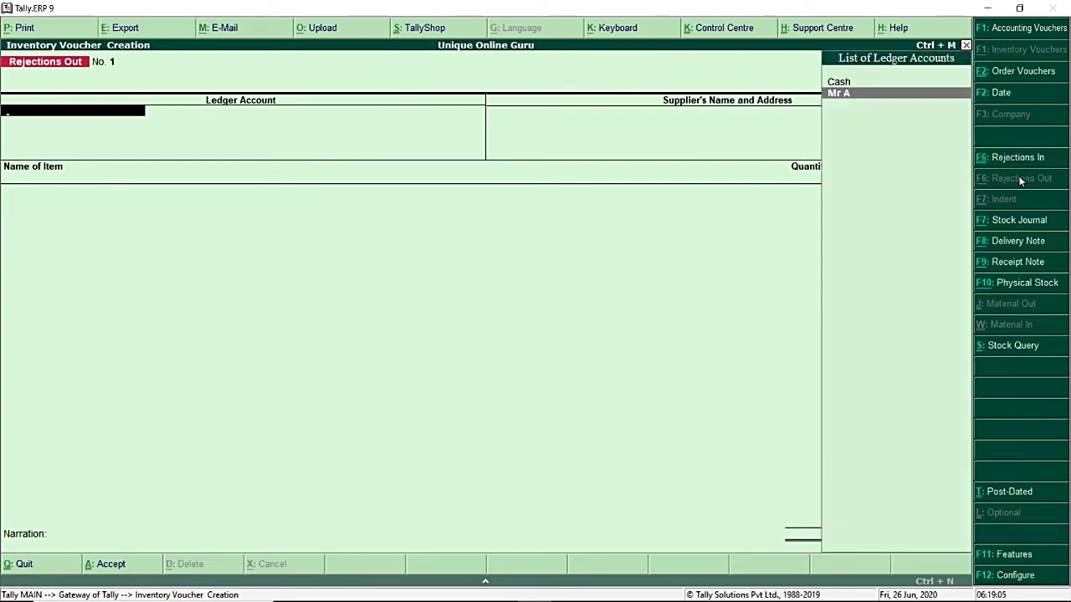
key(Return)
key(Return)
key(Return)
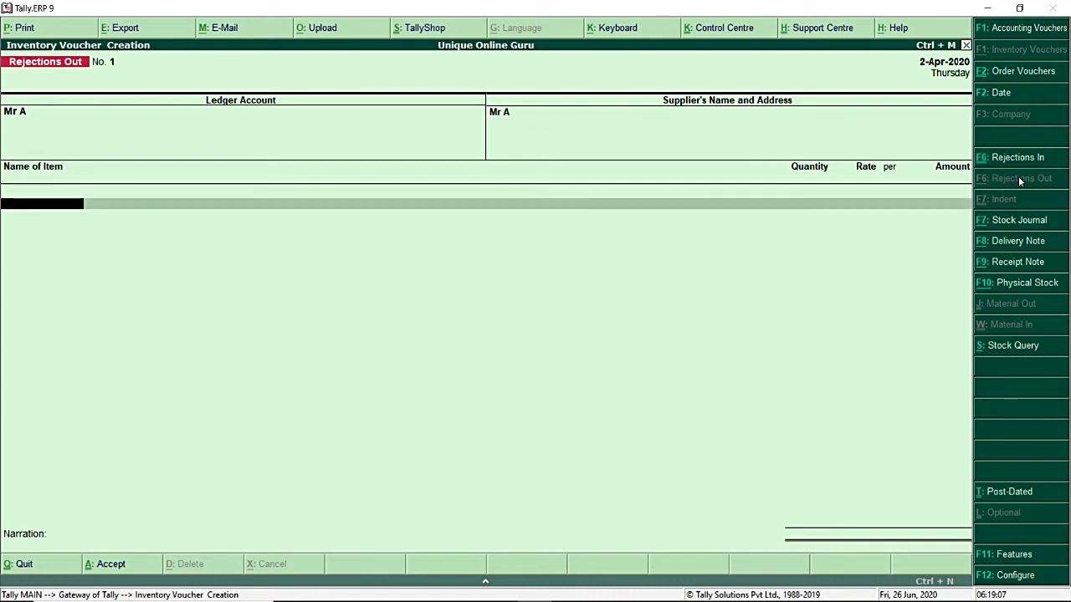
Add Computer to the rejections out voucher against tracking number ref/001 with a quantity of 5 PCS.
text(c)
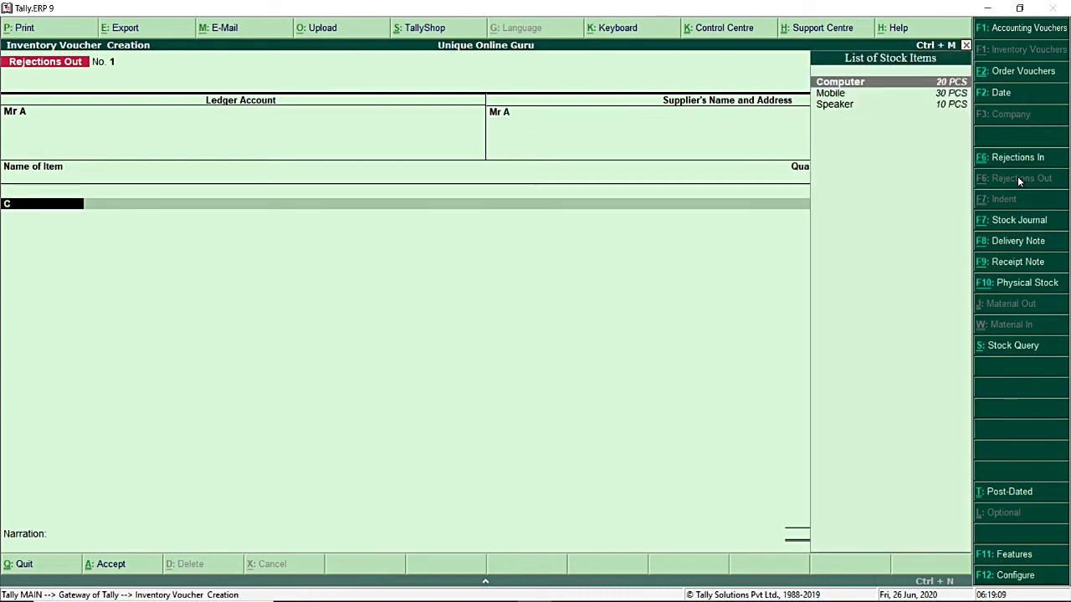
key(Return)
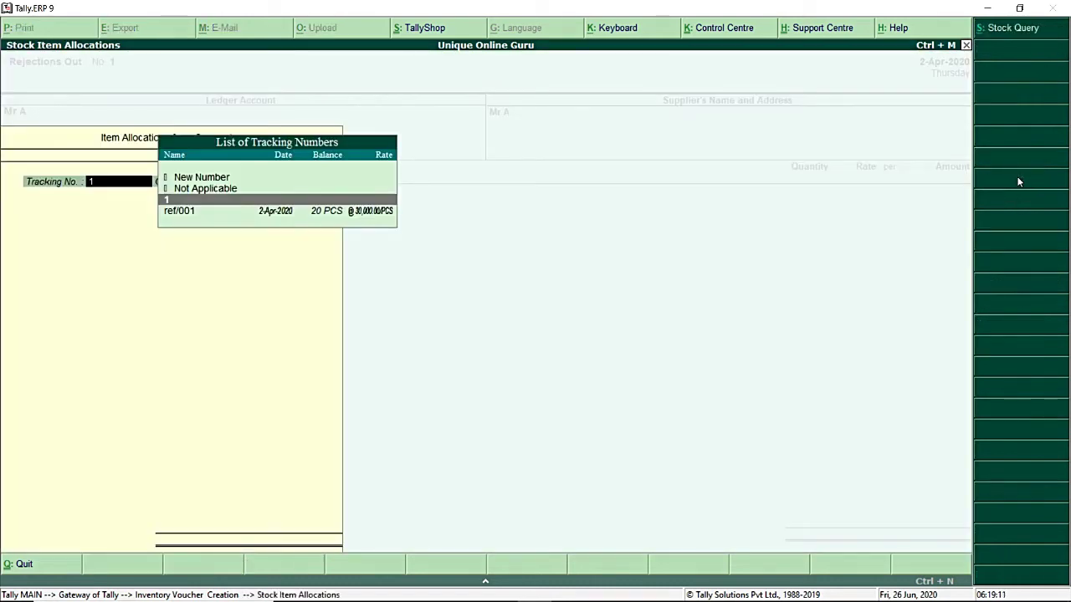
key(Down)
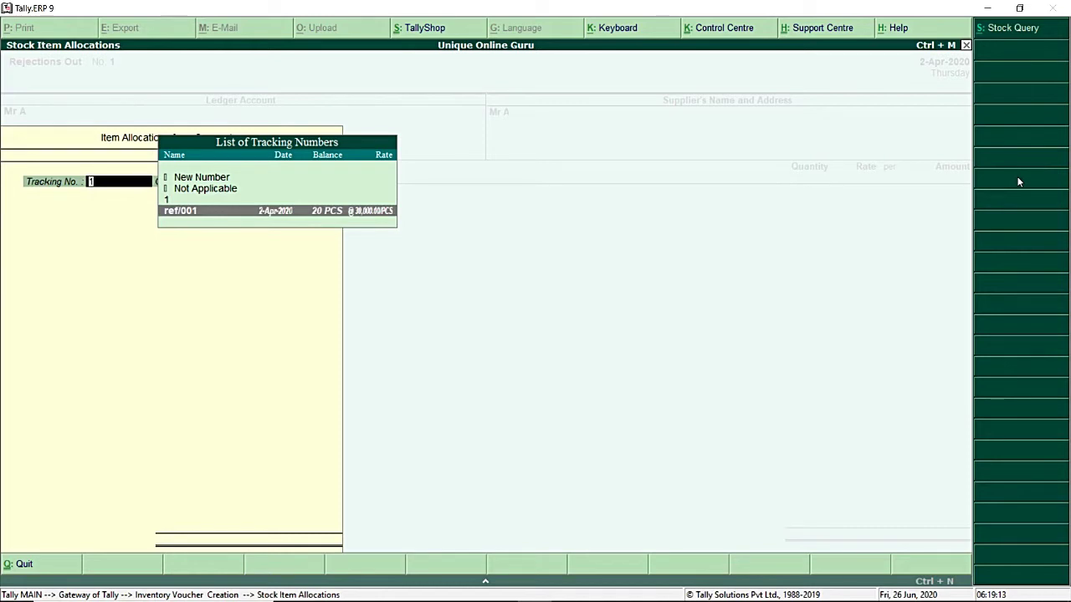
key(Return)
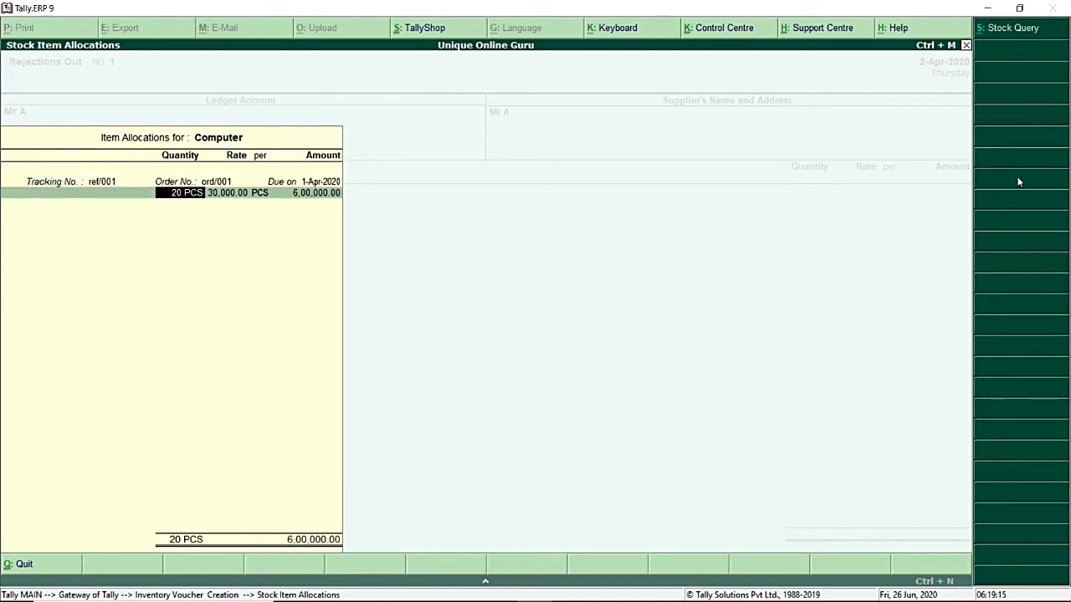
text(5)
key(Return)
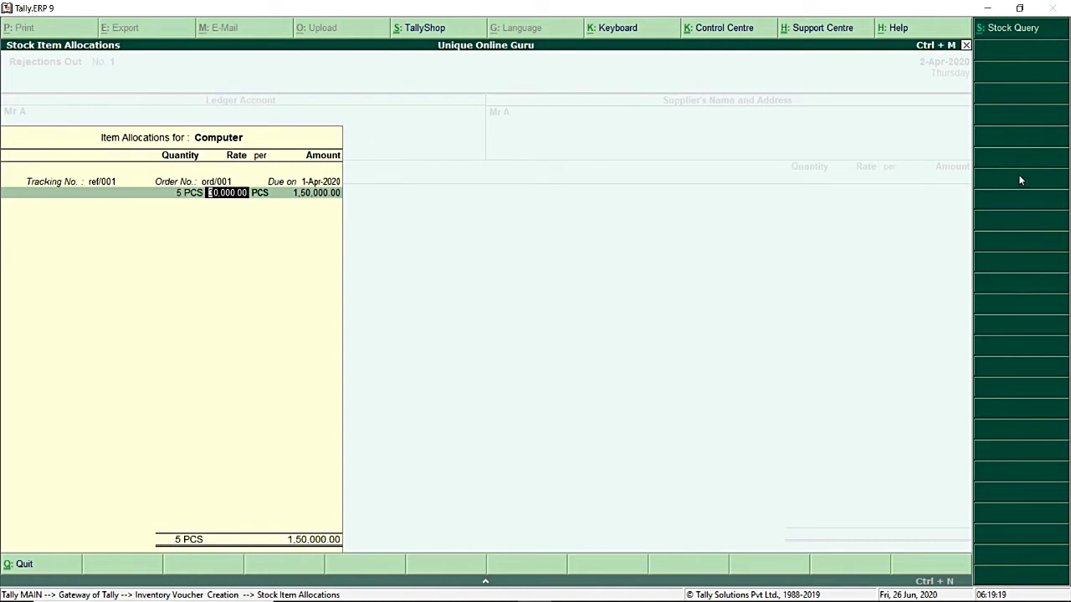
key(Return)
key(Return)
key(Return)
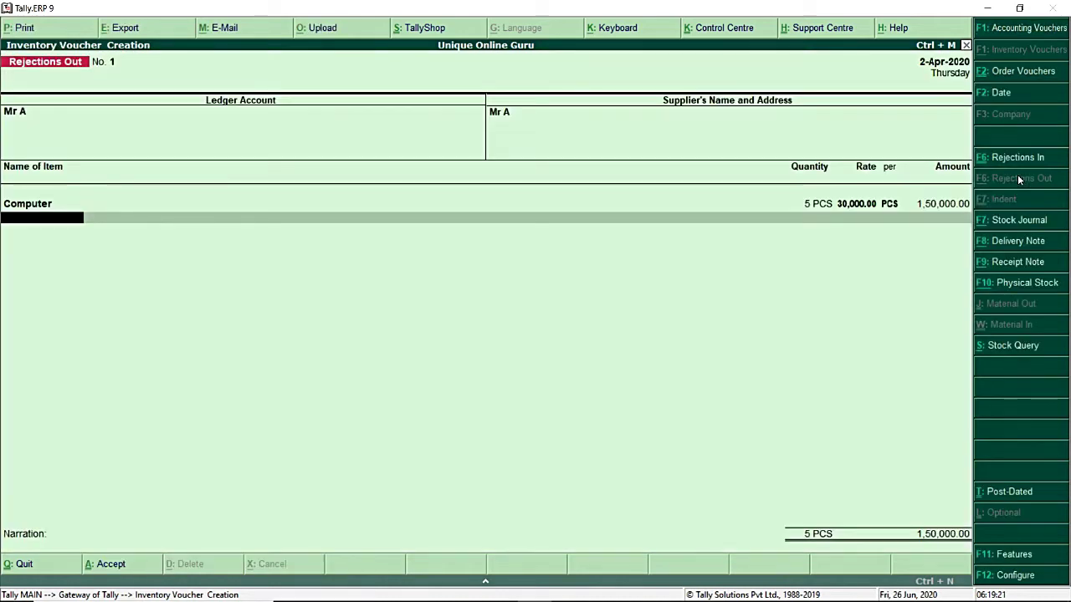
Add Mobile to the rejections out voucher against tracking number ref/001 with a quantity of 10 PCS.
key(Down)
key(Down)
key(Return)
text(1)
key(Down)
key(Return)
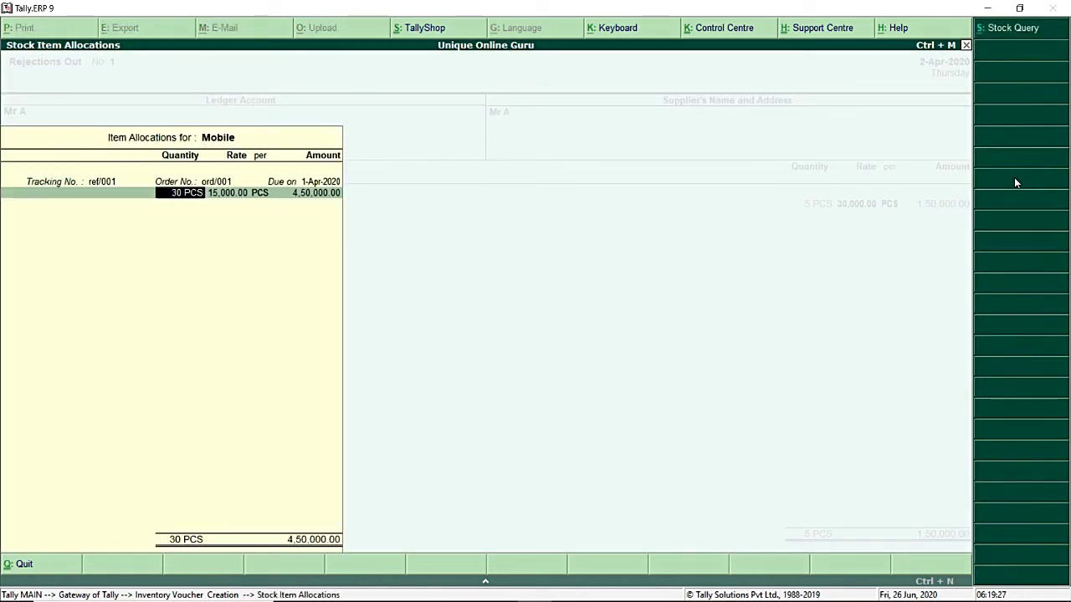
text(10)
key(Return)
key(Return)
key(Return)
key(Return)
key(Return)
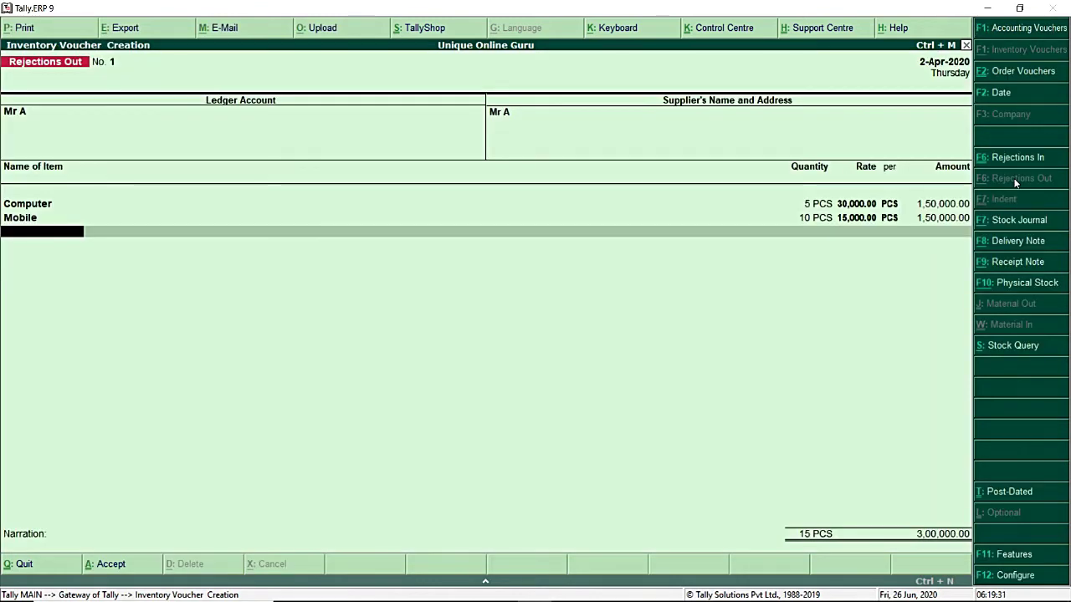
Add Speaker to the rejections out voucher against tracking number ref/001 with a quantity of 5 PCS.
key(Down)
key(Down)
key(Down)
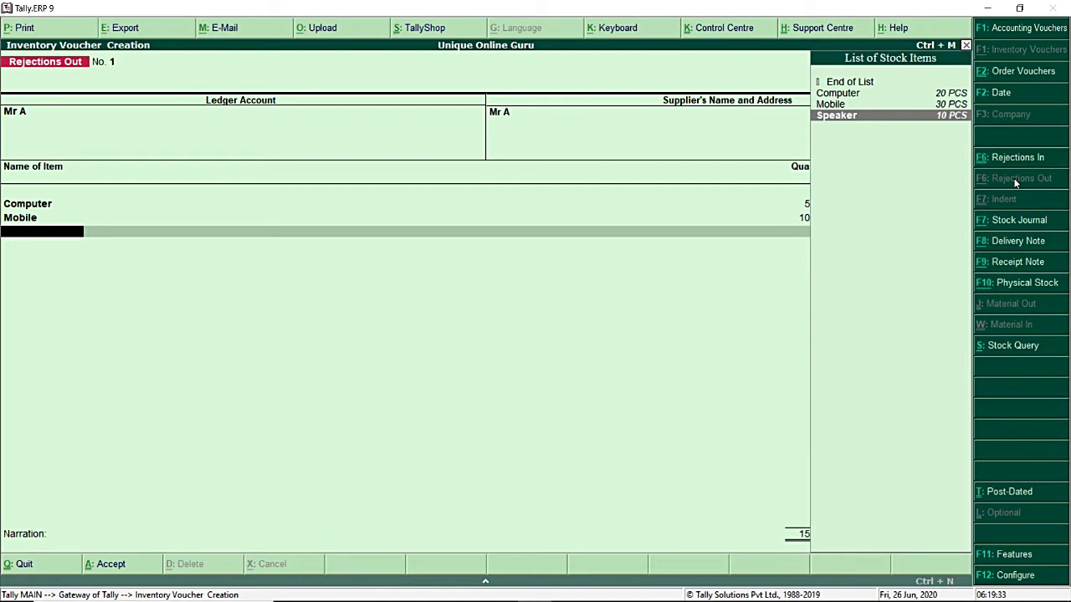
key(Return)
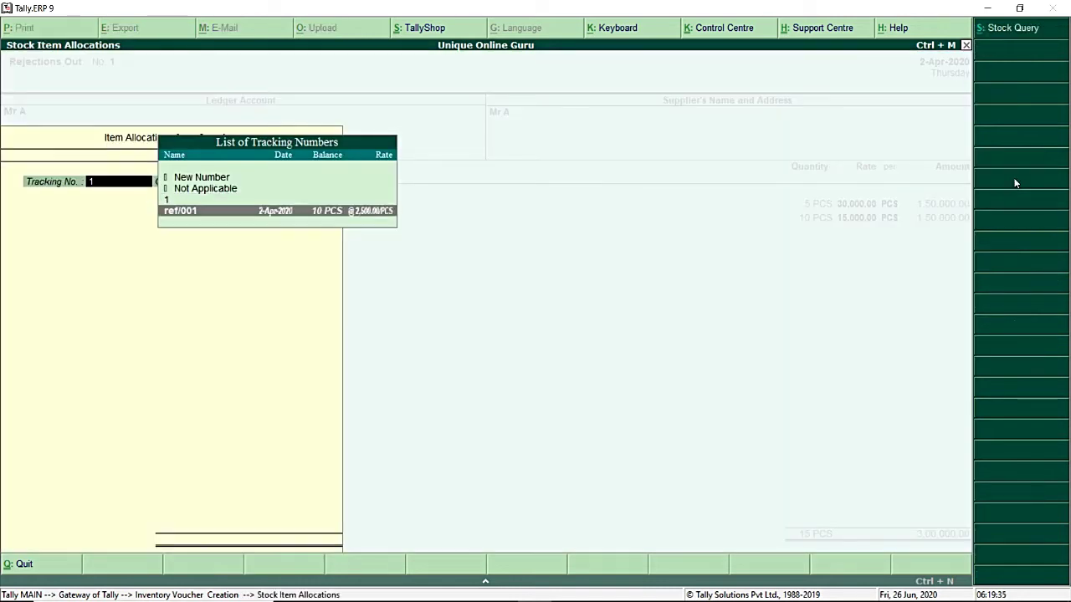
key(Return)
key(Return)
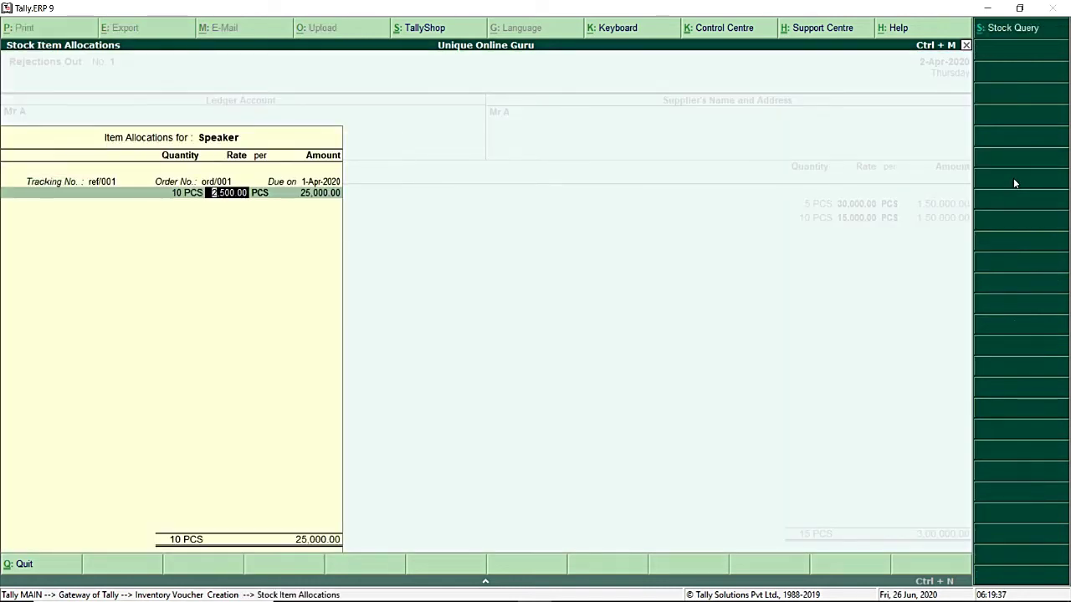
key(BackSpace)
text(5)
key(Return)
key(Return)
key(Return)
key(Return)
key(Return)
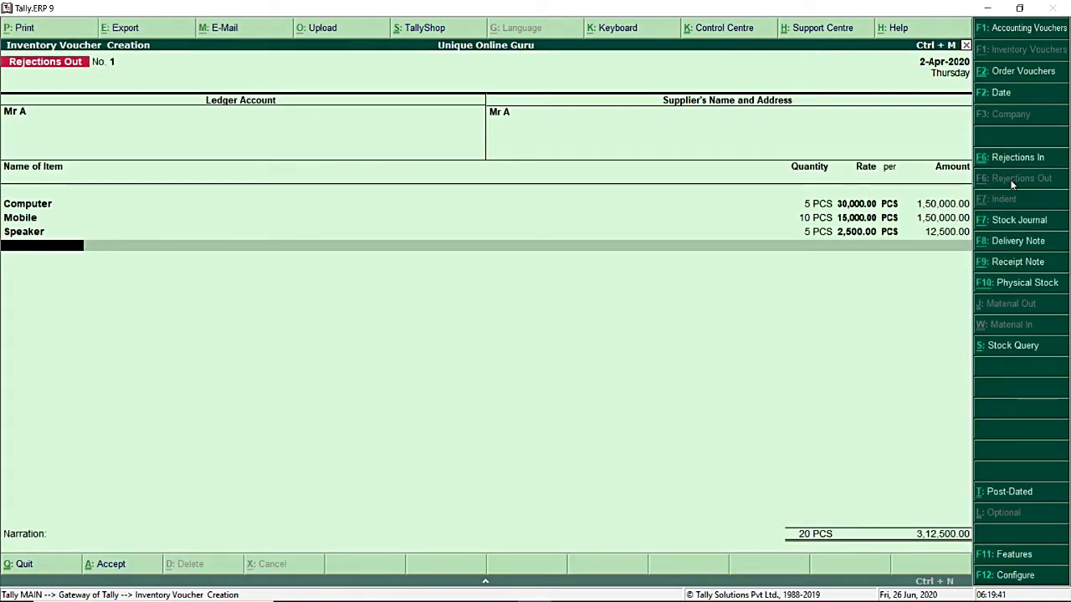
End the item list, enter the narration "being goods rejected due to bad quality" and save the rejections out voucher.
key(Return)
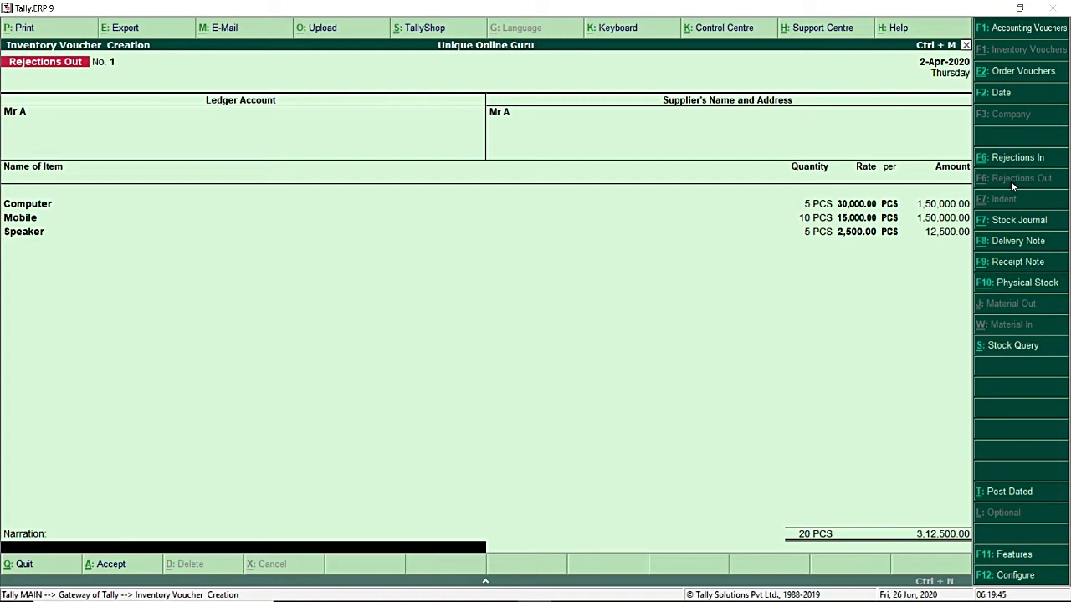
text(being goods reje)
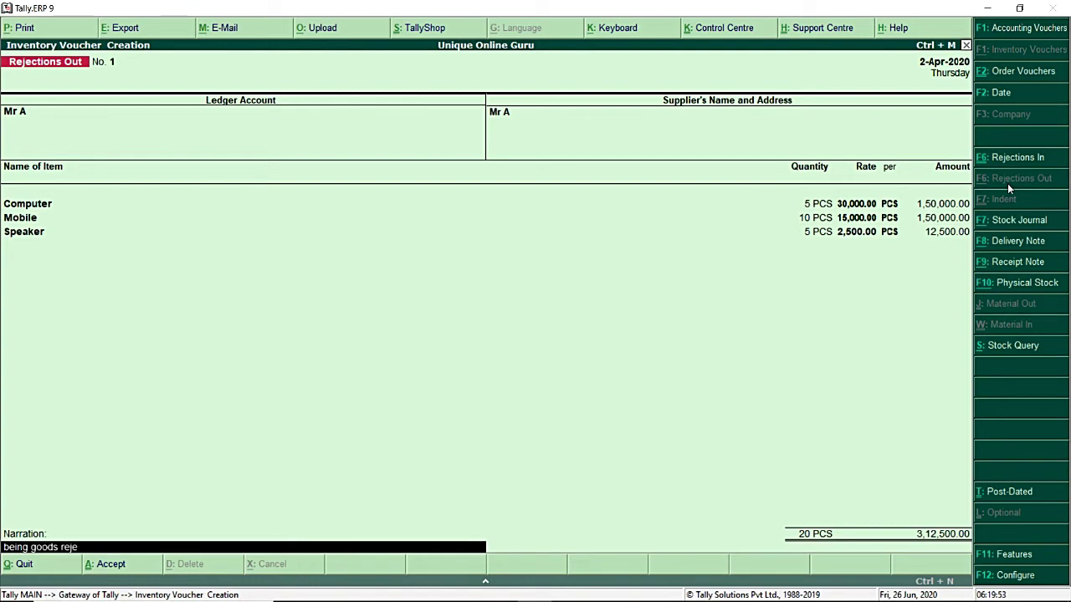
text(cted due to bad qual)
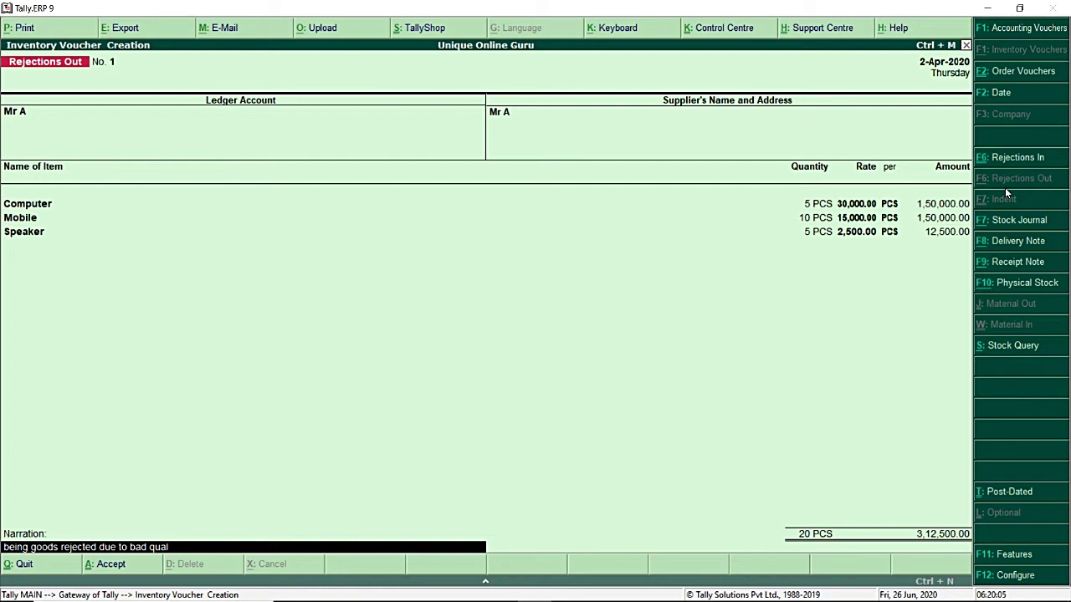
text(ty.)
key(BackSpace)
key(BackSpace)
key(BackSpace)
text(ity)
key(Return)
key(Return)
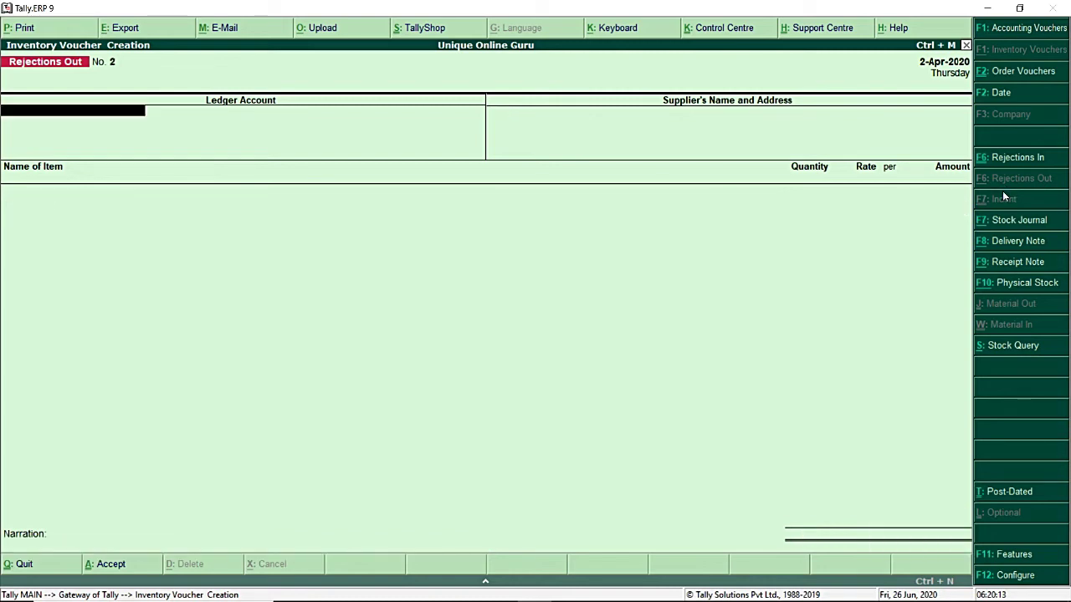
Leave inventory voucher entry and open the Stock Summary report.
key(Escape)
key(Return)
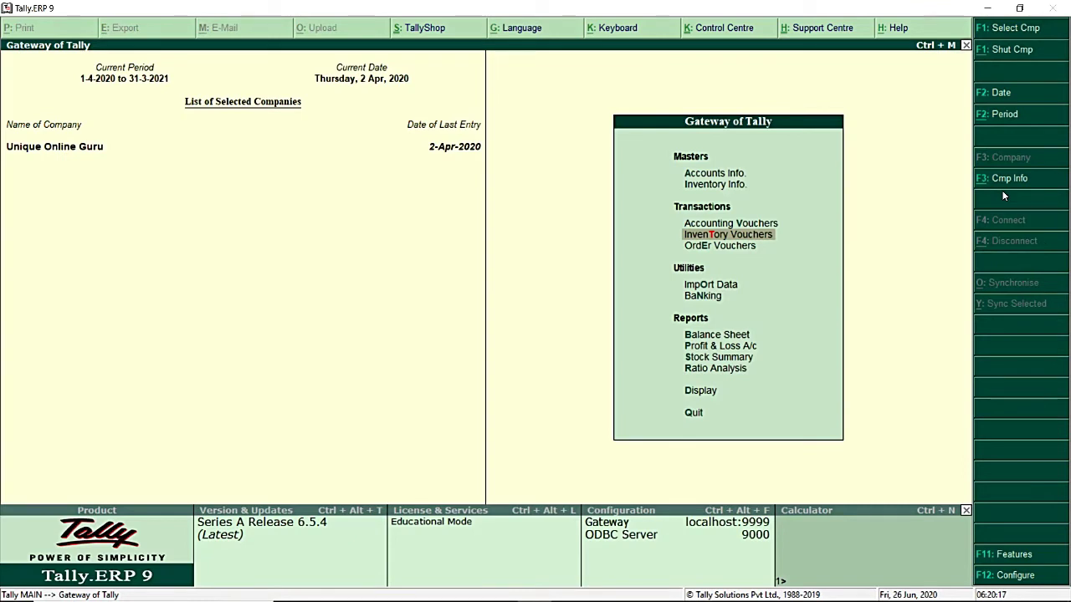
key(Down)
key(Down)
key(Down)
key(Down)
key(Down)
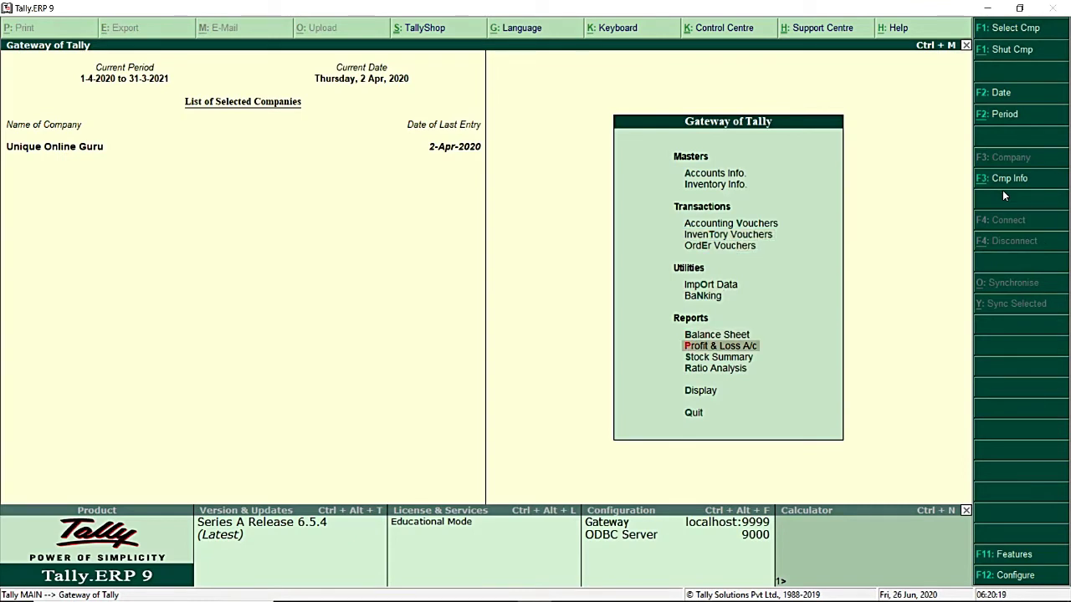
key(Down)
key(Return)
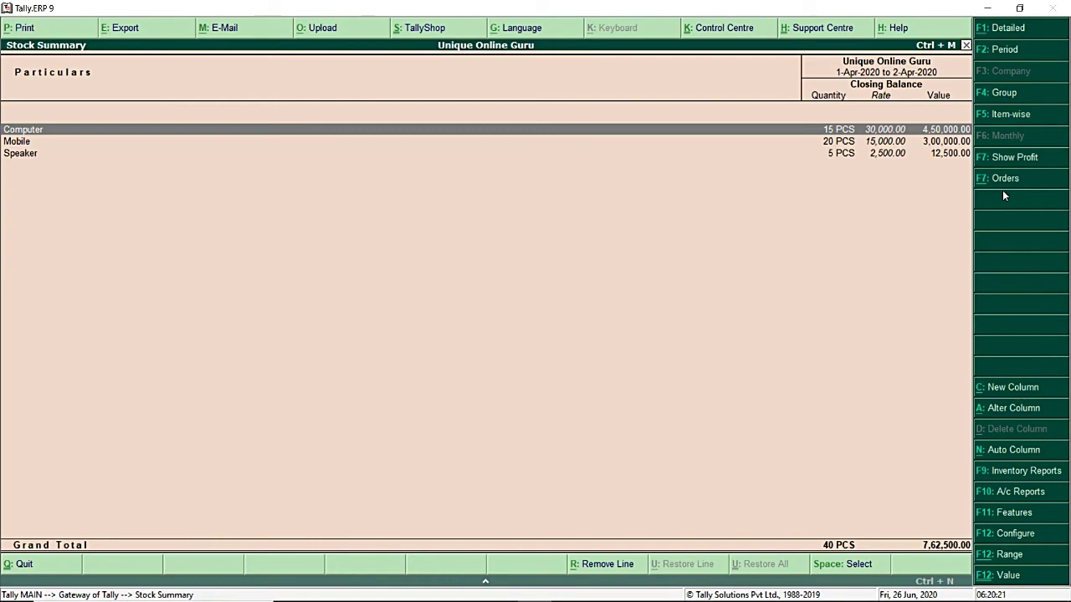
Examine Computer's pending purchase bill for April with its receipt and rejection details, and return to the stock summary.
key(Return)
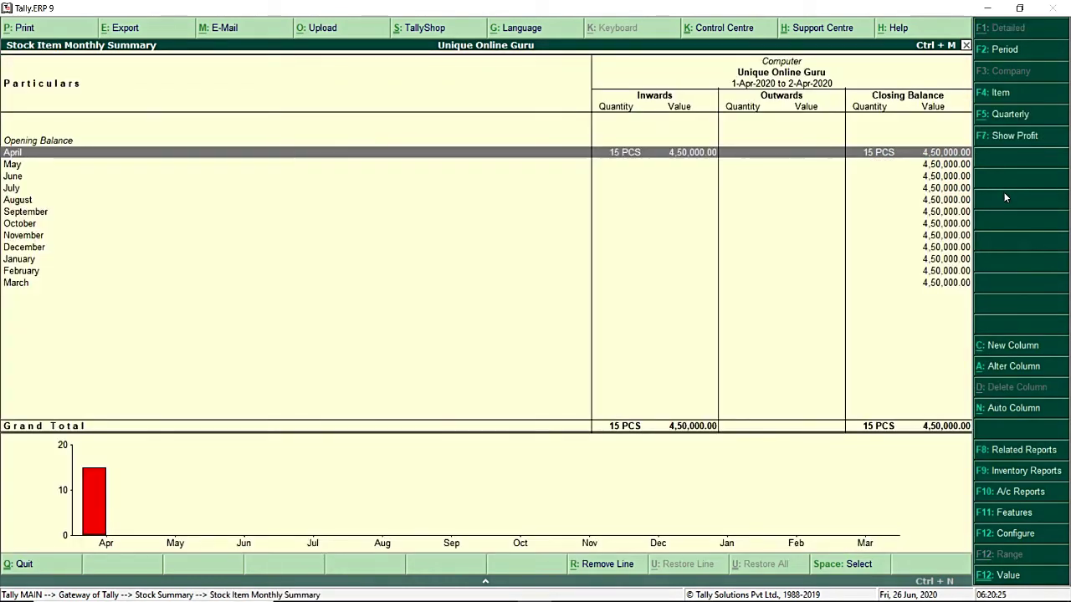
key(Return)
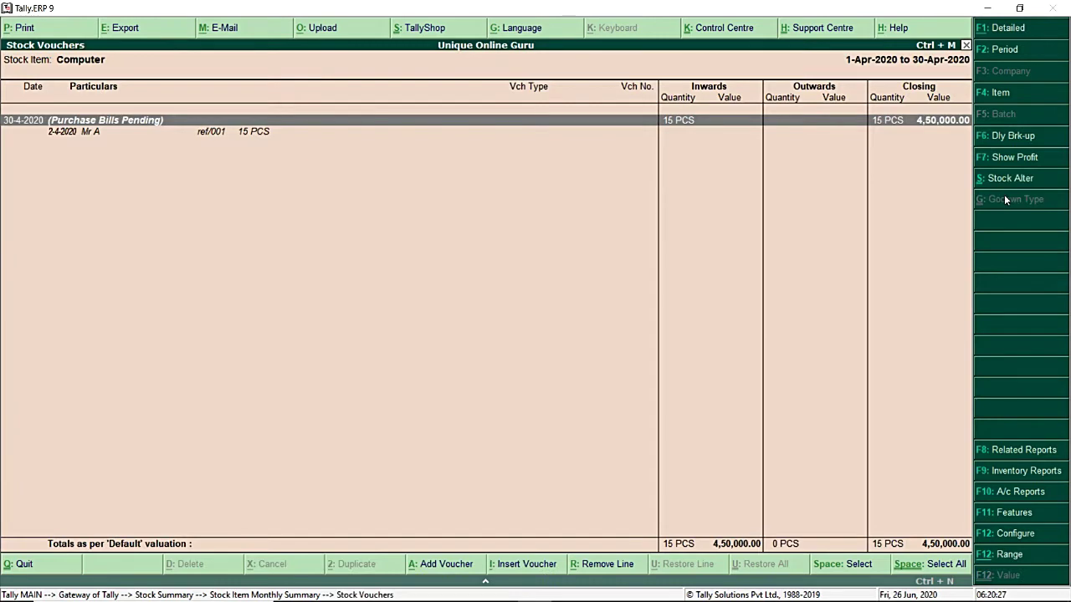
key(Return)
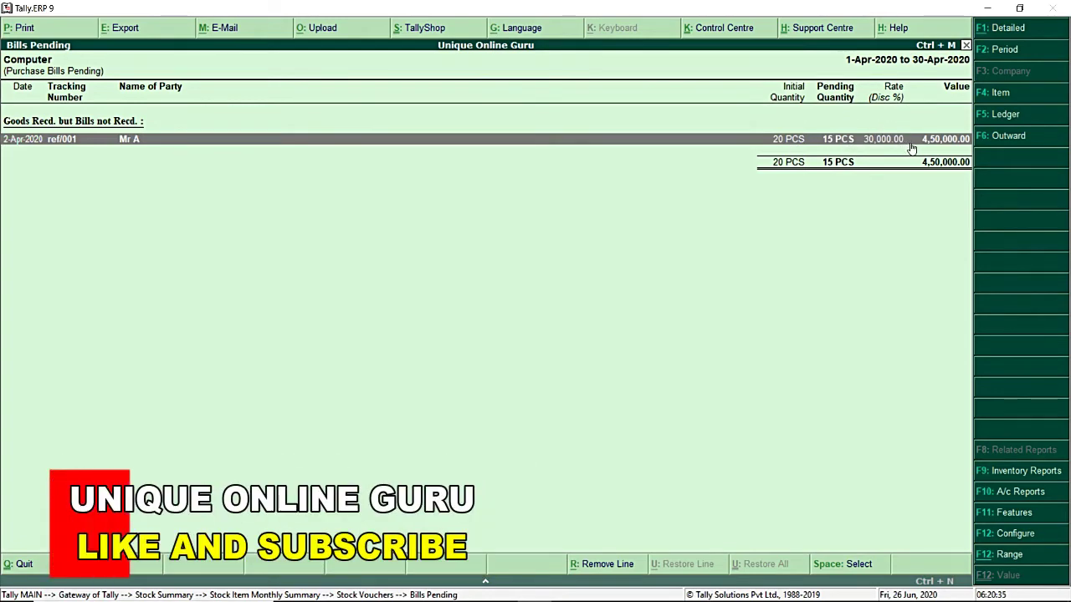
key(shift+Return)
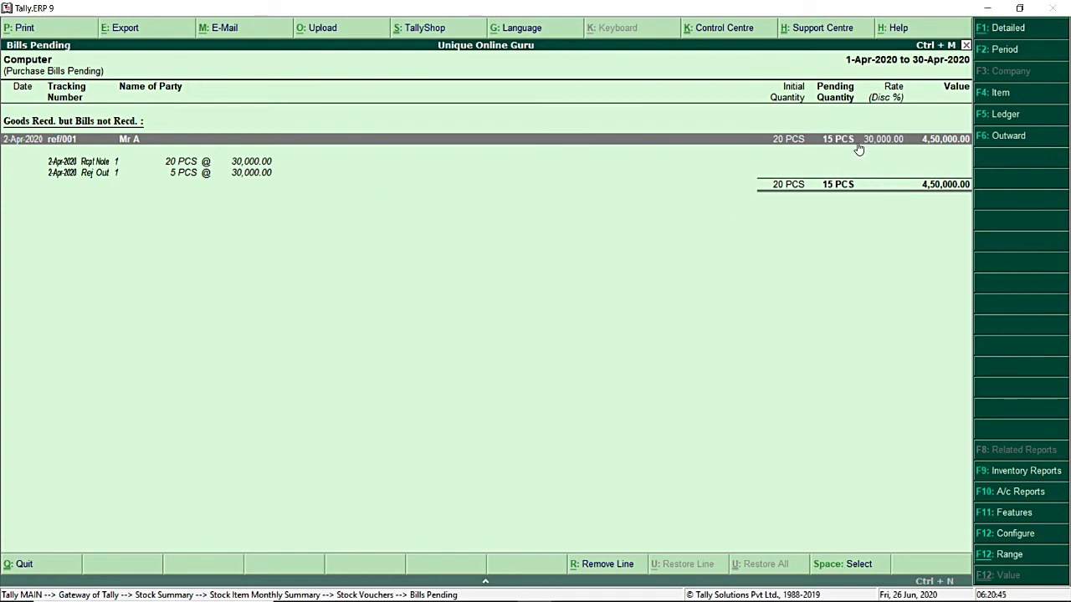
key(Escape)
key(Escape)
key(Escape)
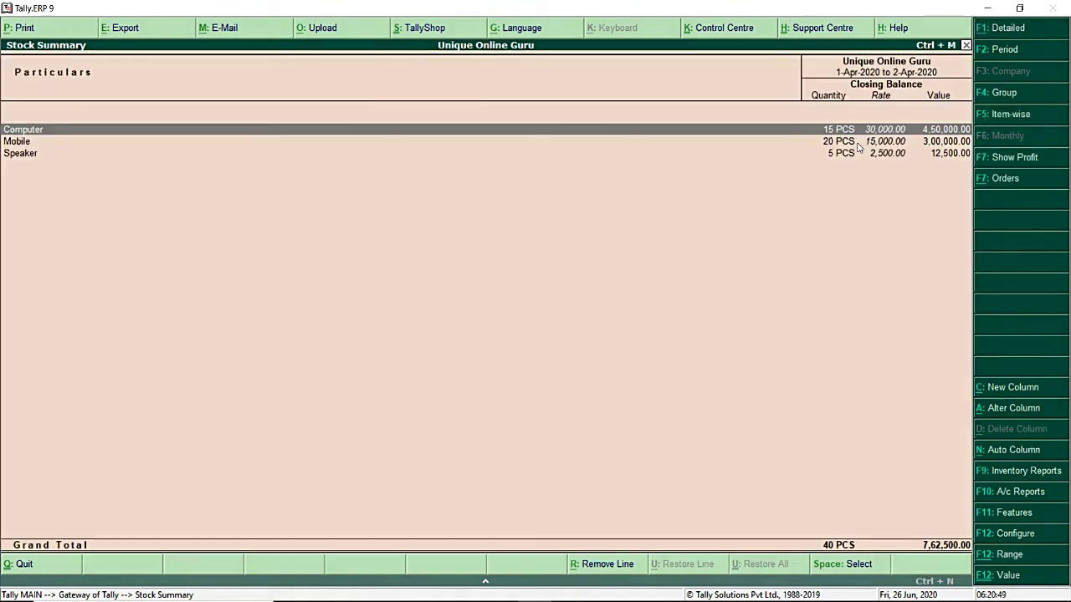
Examine Speaker's pending purchase bill for April with its receipt and rejection details, and close the stock reports.
key(Down)
key(Down)
key(Return)
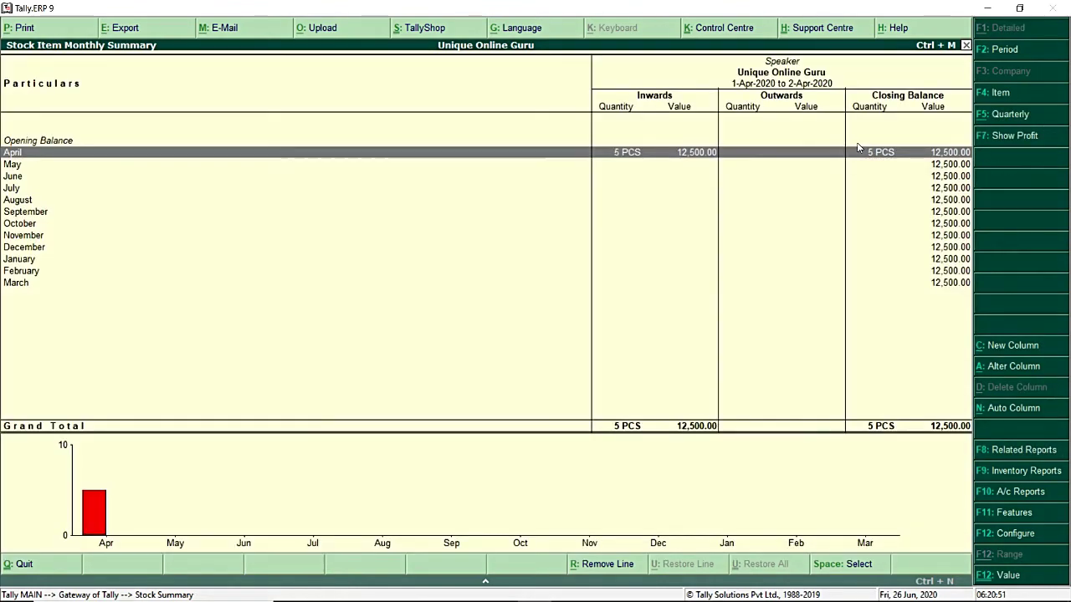
key(Return)
key(Return)
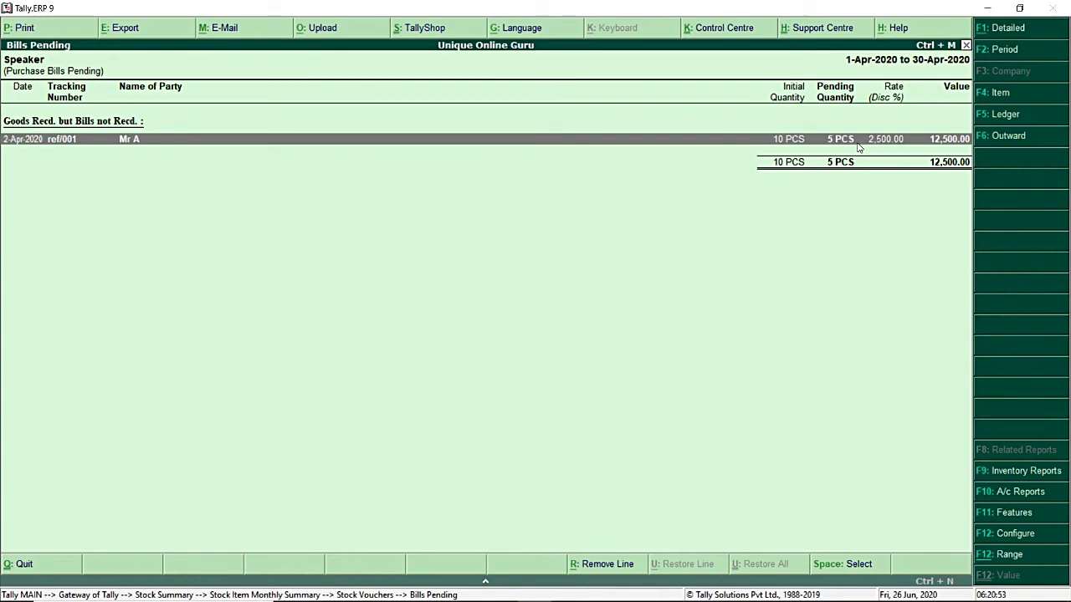
key(shift+Return)
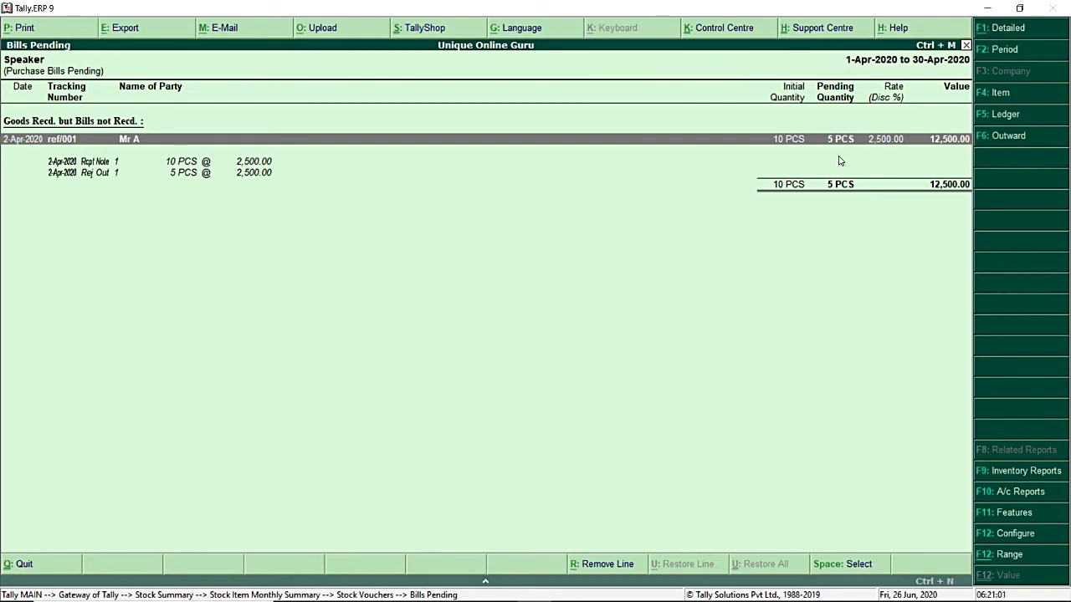
key(Escape)
key(Escape)
key(Escape)
key(Escape)
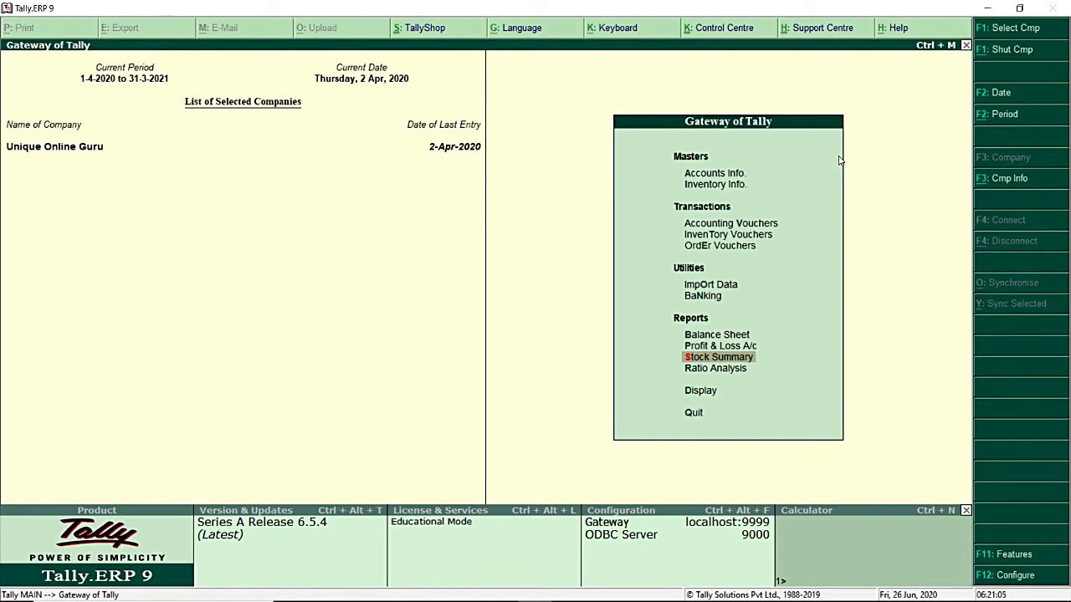
Start a purchase voucher in accounting voucher entry with supplier invoice number inv/001.
key(Up)
key(Up)
key(Up)
key(Up)
key(Up)
key(Up)
key(Up)
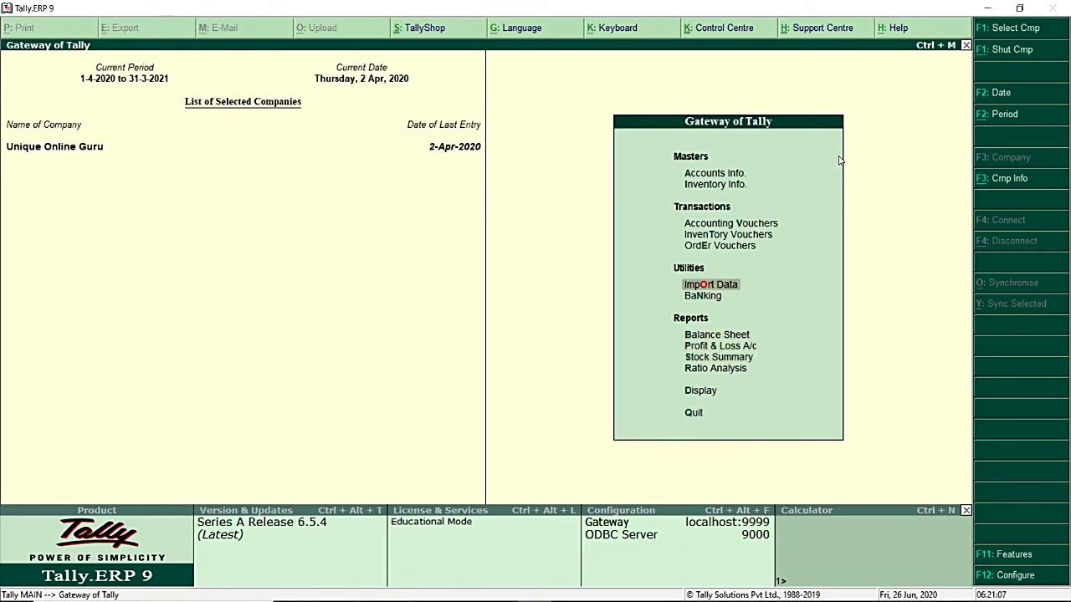
key(Return)
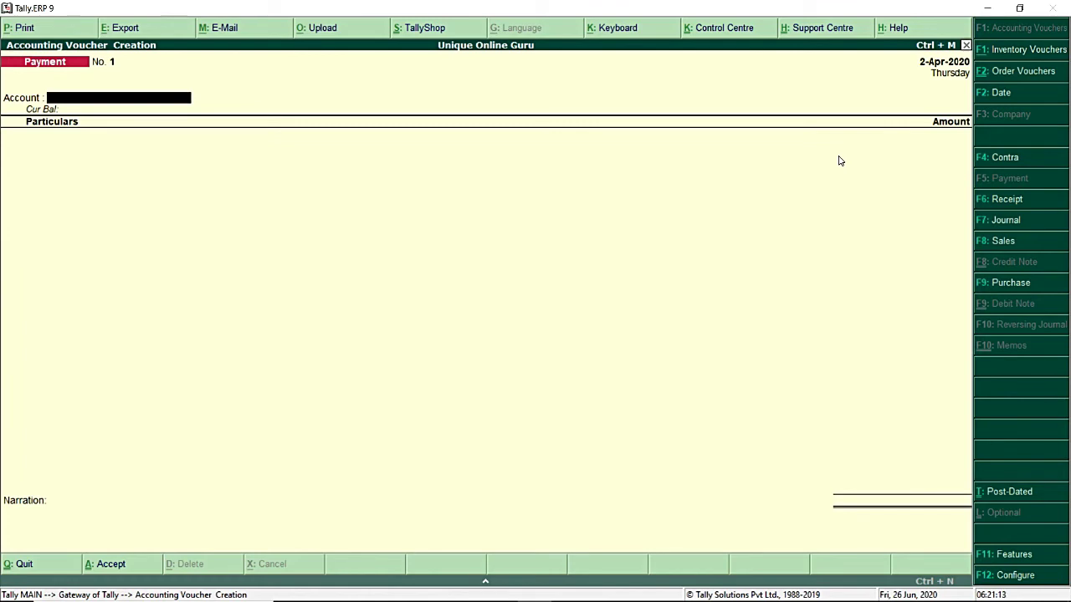
key(F9)
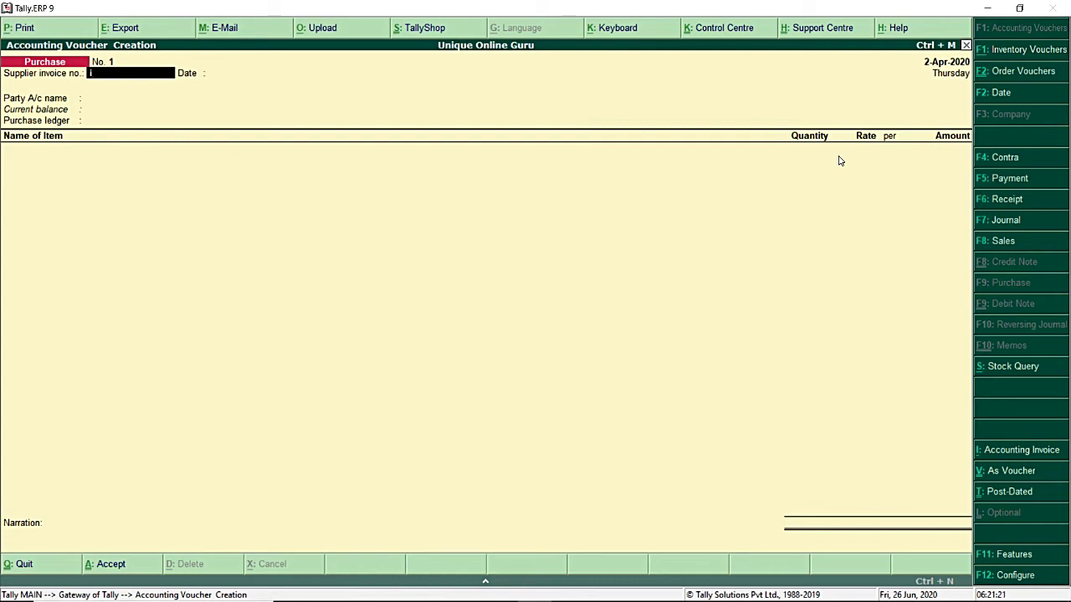
text(nv/001)
key(Return)
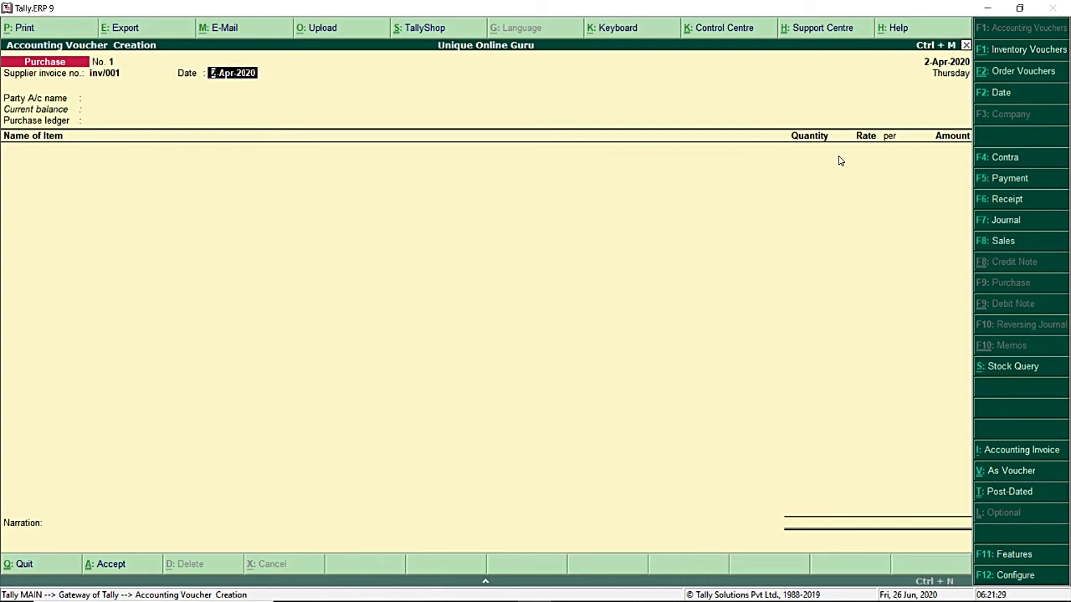
Keep the invoice date 2-Apr-2020, choose the supplier as the party account and link receipt note ref/001.
key(Return)
key(Down)
key(Return)
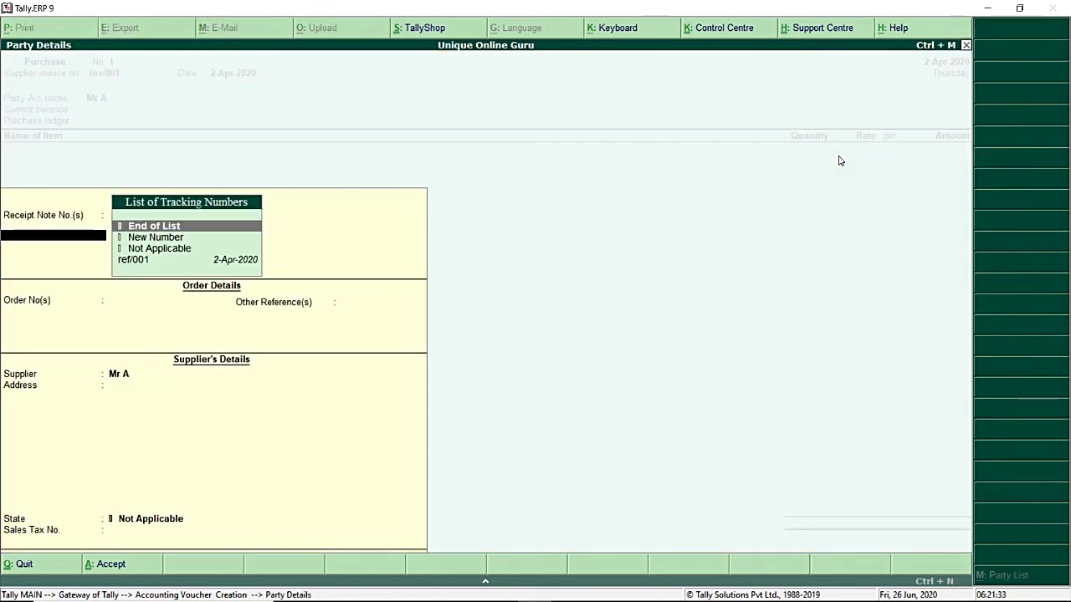
key(Down)
key(Down)
key(Down)
key(Return)
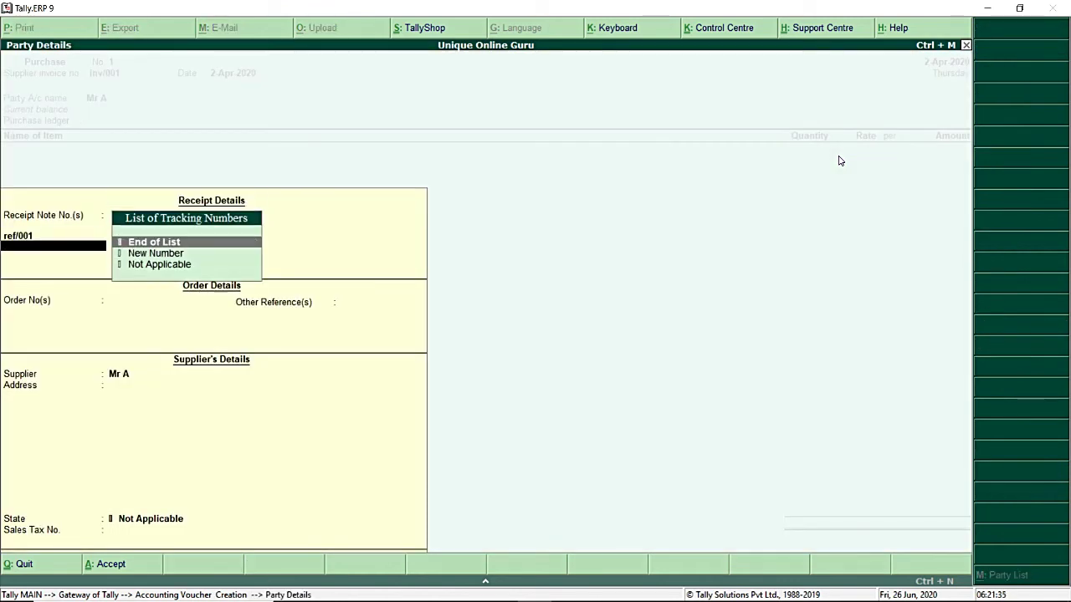
Finish the receipt note list, accept the supplier and order details, and assign the Purchase ledger to the voucher.
key(Return)
key(Return)
key(Return)
key(Return)
key(Return)
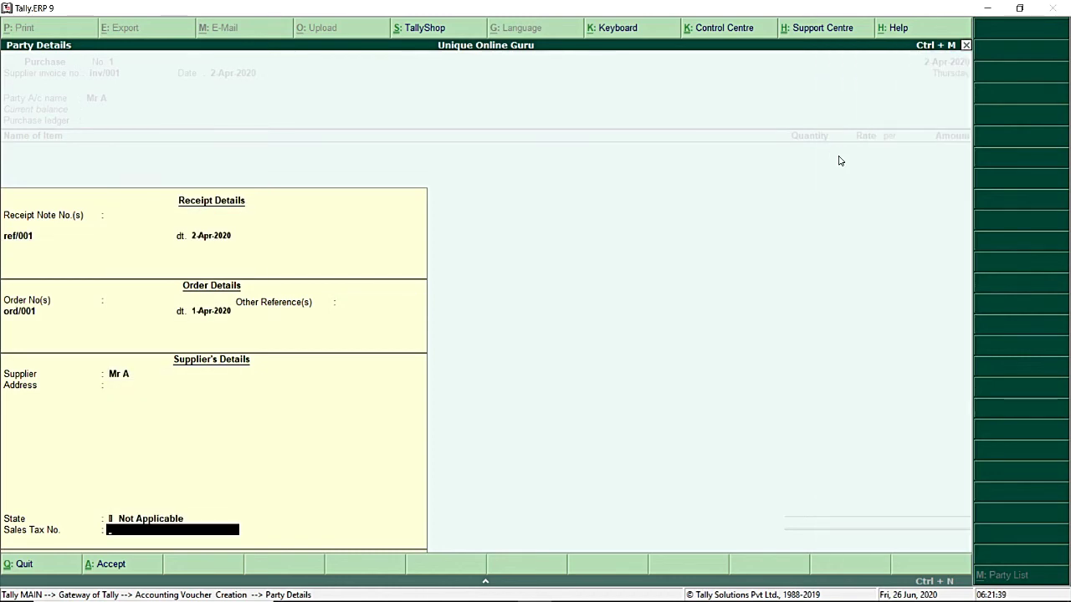
key(Return)
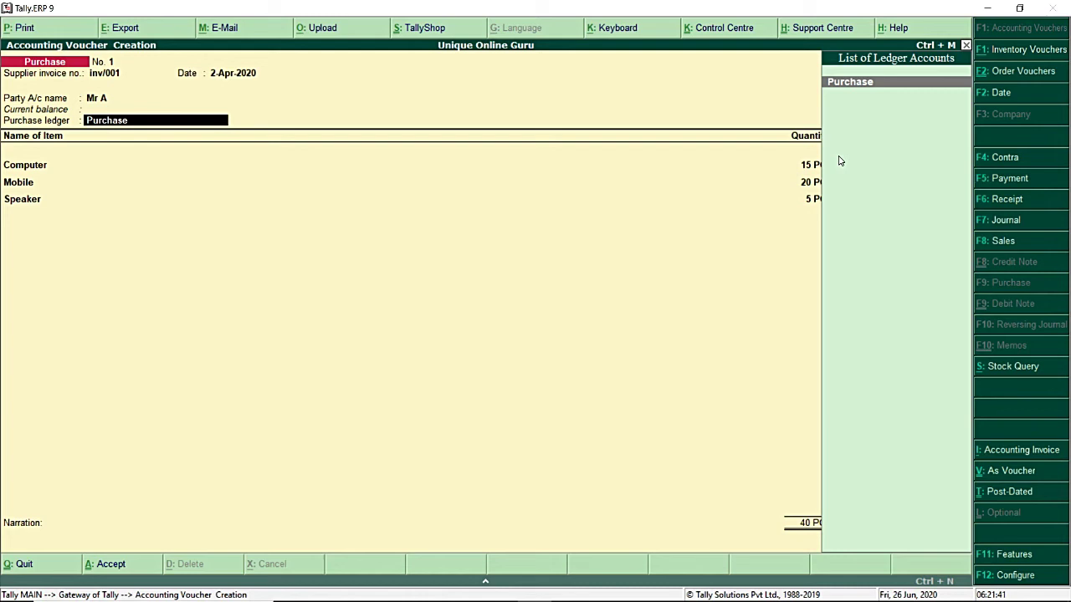
key(Return)
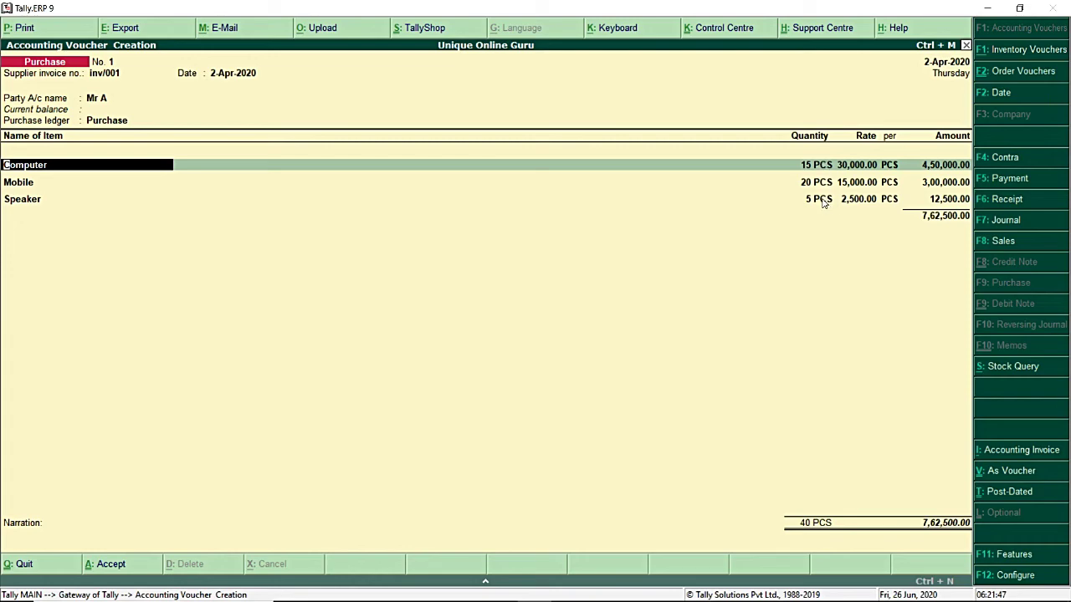
Accept the tracked quantities, rates and allocations for Computer, Mobile and Speaker, and finish the item list.
key(Return)
key(Return)
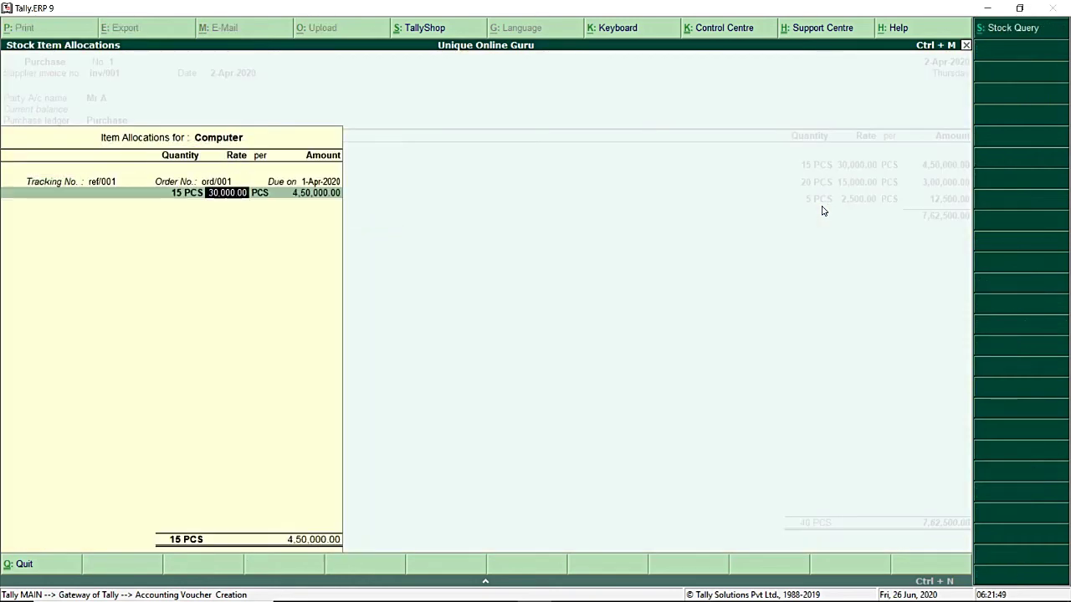
key(Return)
key(Return)
key(Return)
key(Return)
key(Return)
key(Return)
key(Return)
key(Return)
key(Return)
key(Return)
key(Return)
key(Return)
key(Return)
key(Return)
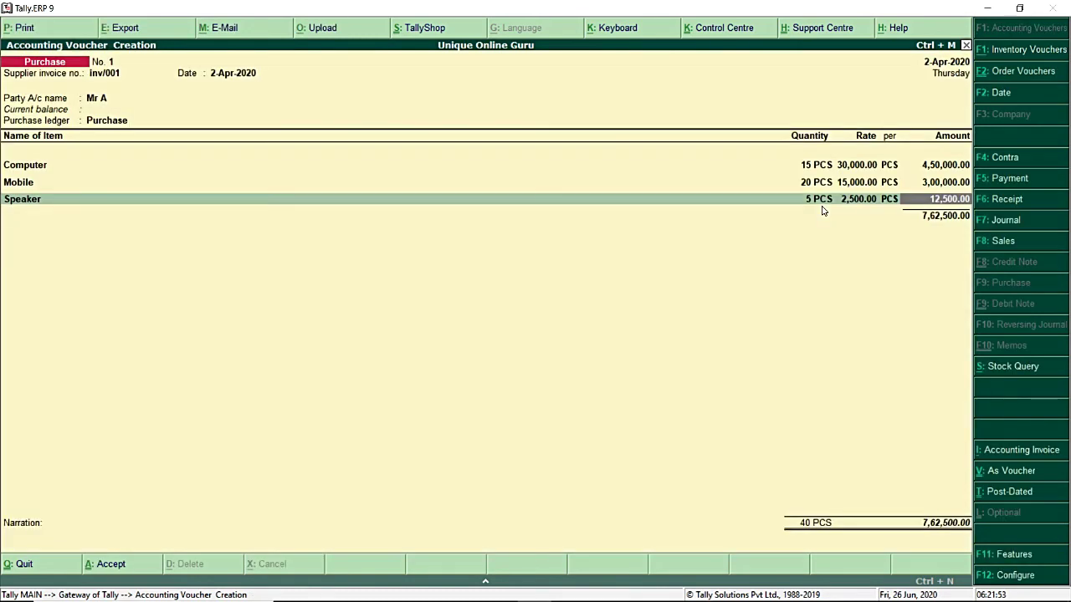
key(Return)
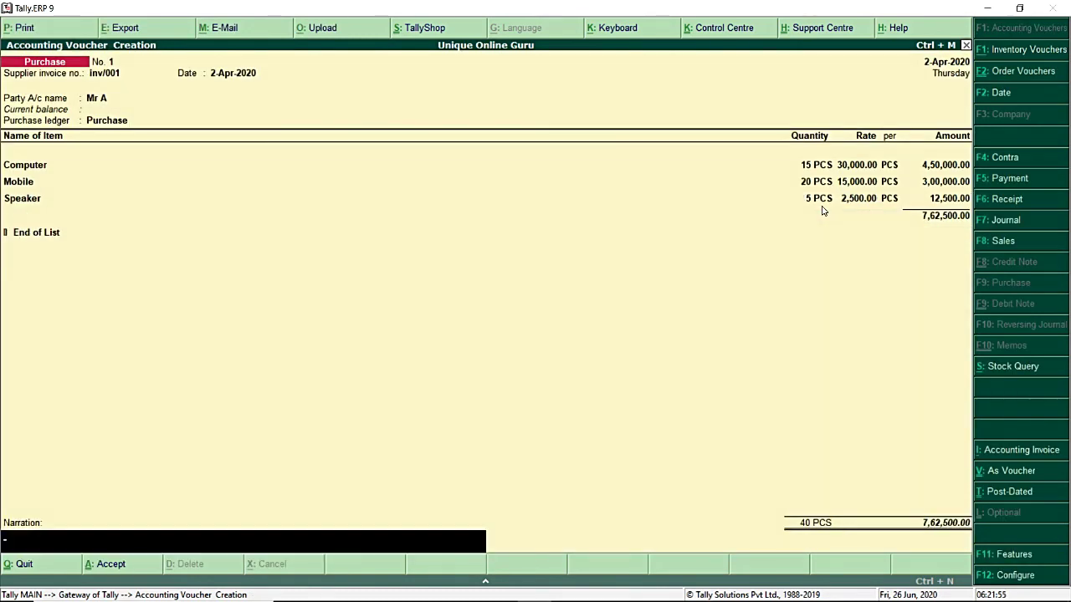
Add the narration "being goods purchased", save the purchase voucher and leave accounting voucher entry.
text(being goods)
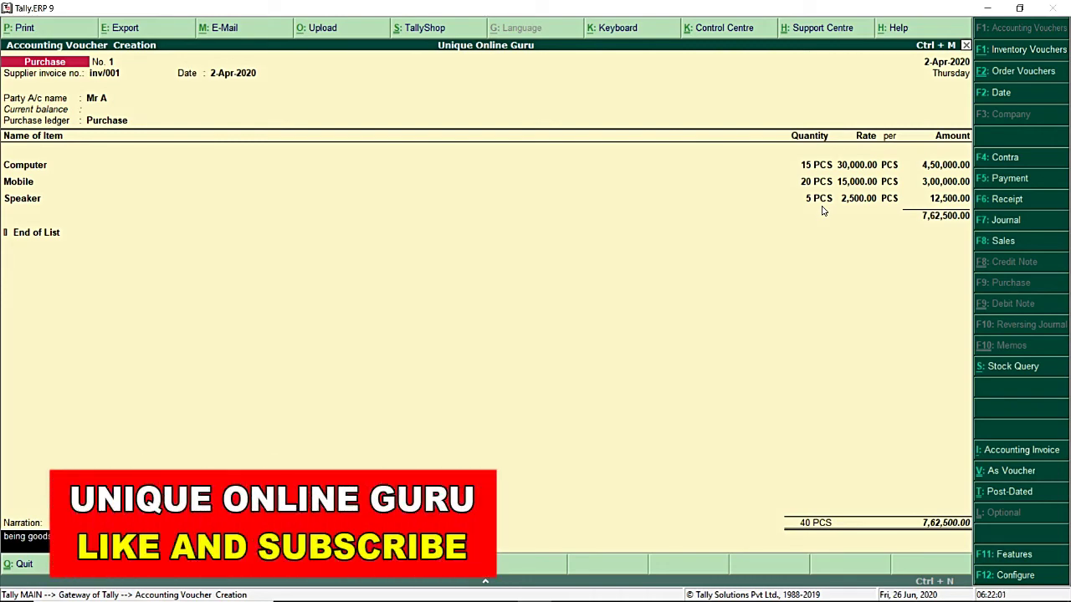
text( purchased)
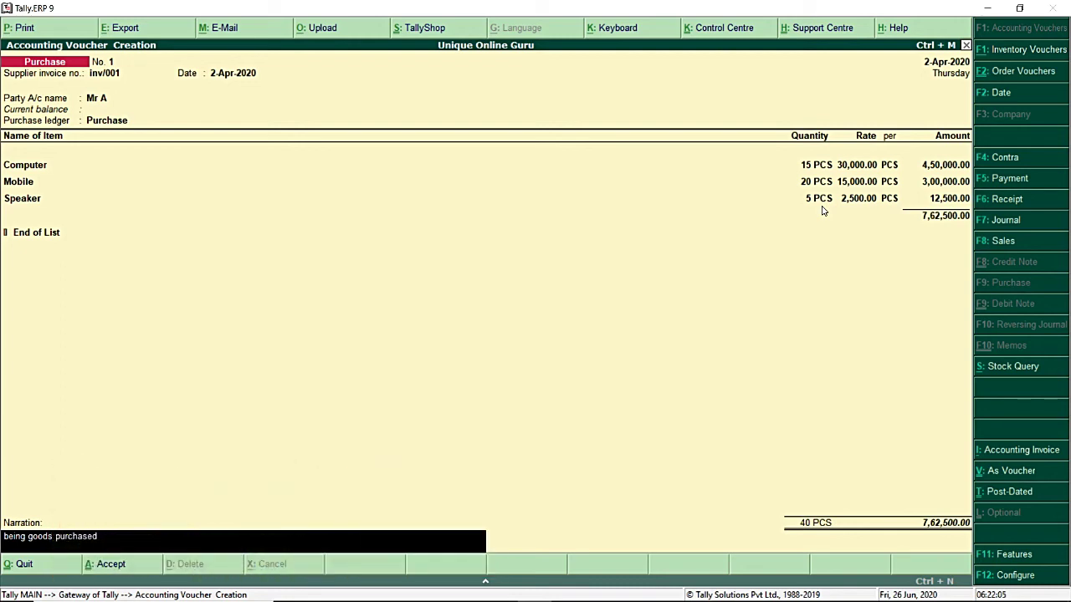
key(Return)
key(Return)
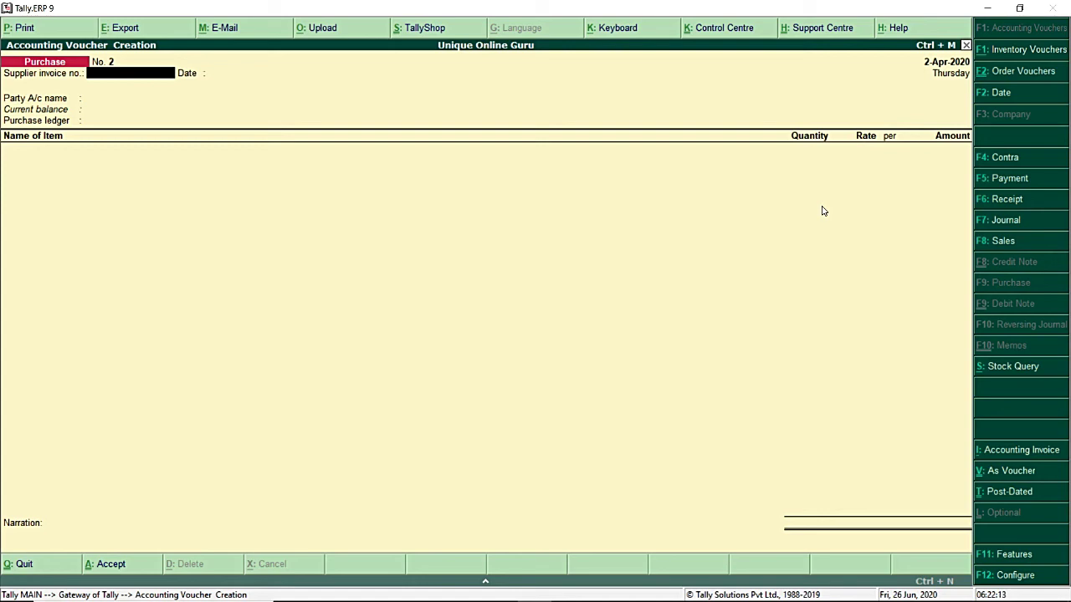
key(Escape)
key(Return)
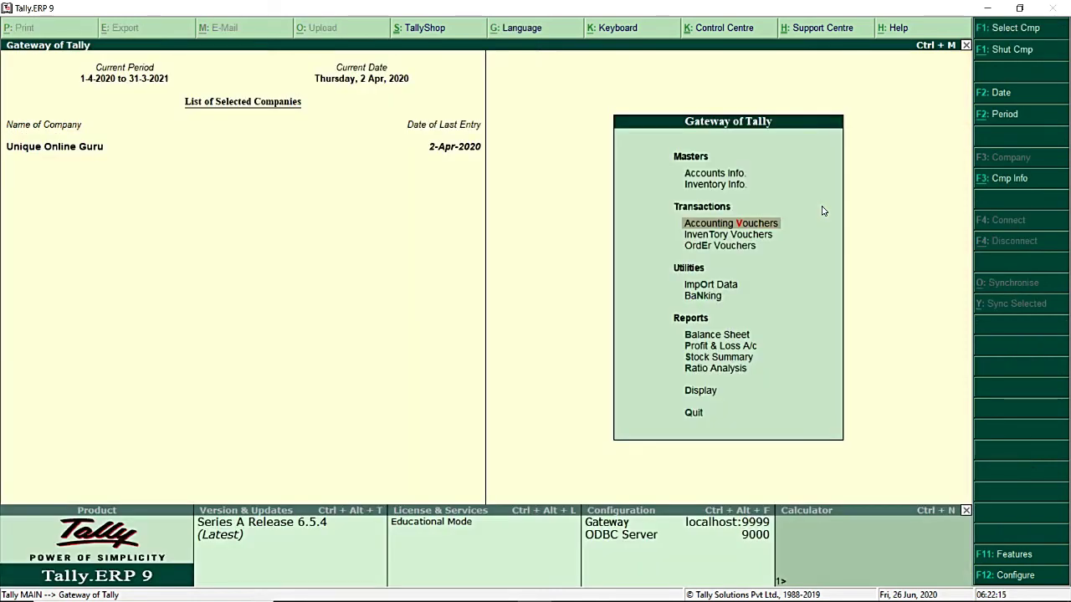
Start a payment voucher dated 1-May-2020 in accounting voucher entry, with Cash as the account.
key(Return)
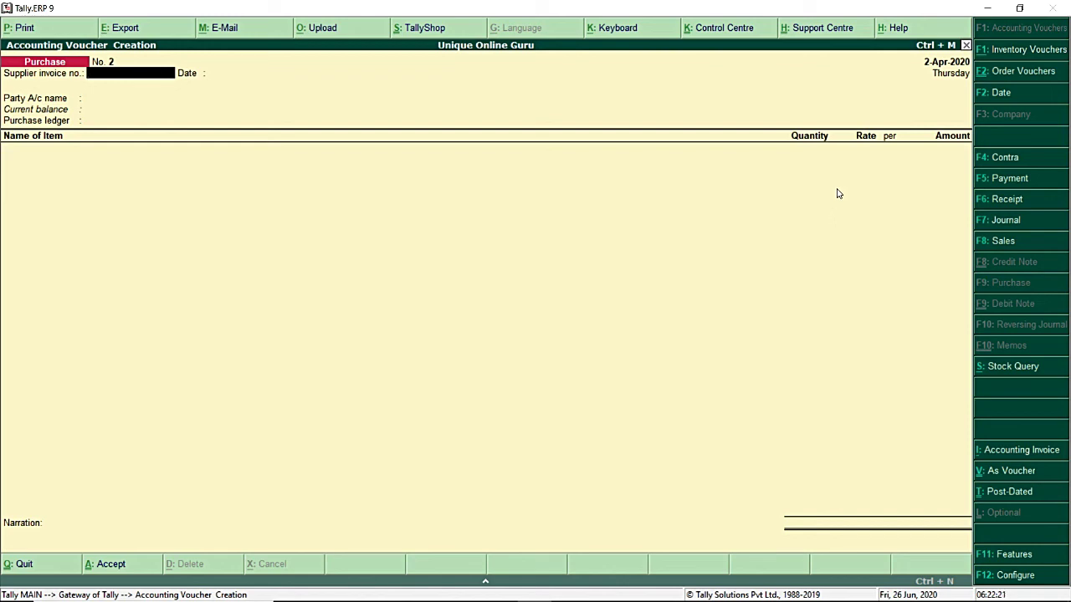
key(F5)
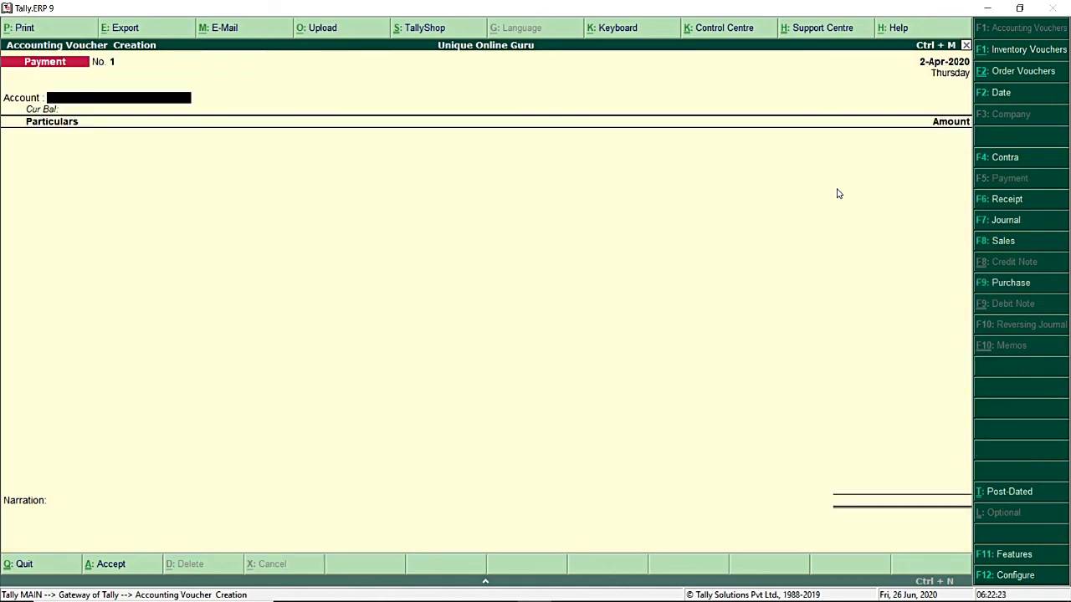
key(F2)
key(BackSpace)
text(1 4)
key(BackSpace)
text(5)
key(Return)
key(Return)
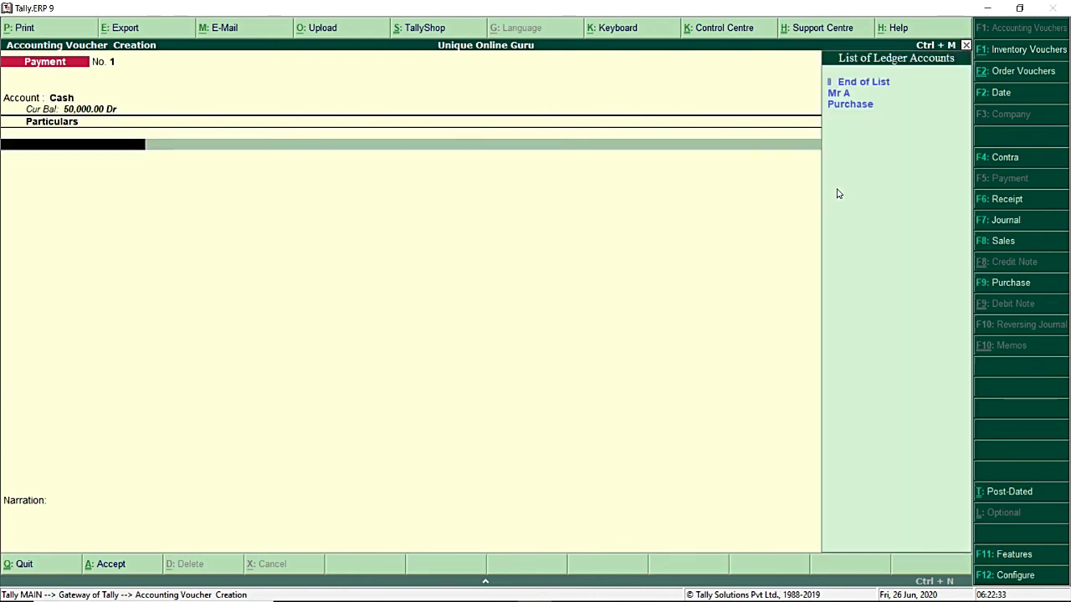
Enter the supplier as the payment's particulars with an amount of 762500 and finish the entry lines.
key(Down)
key(Return)
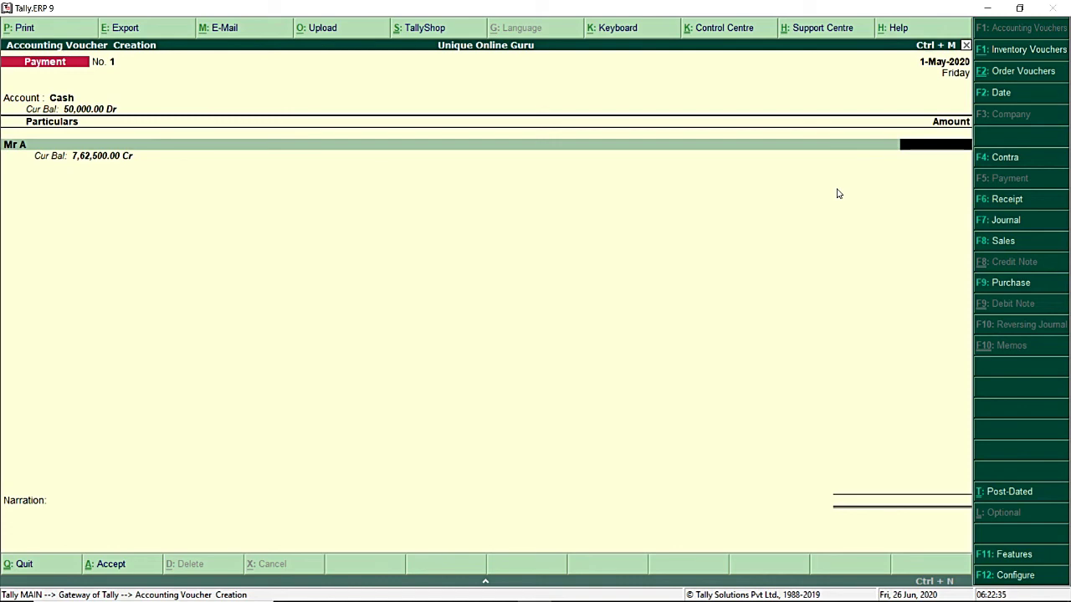
text(762500)
key(Return)
key(Return)
Add the narration "being payment made to" followed by the supplier's name, save the payment voucher and leave voucher entry.
text(being payment made to)
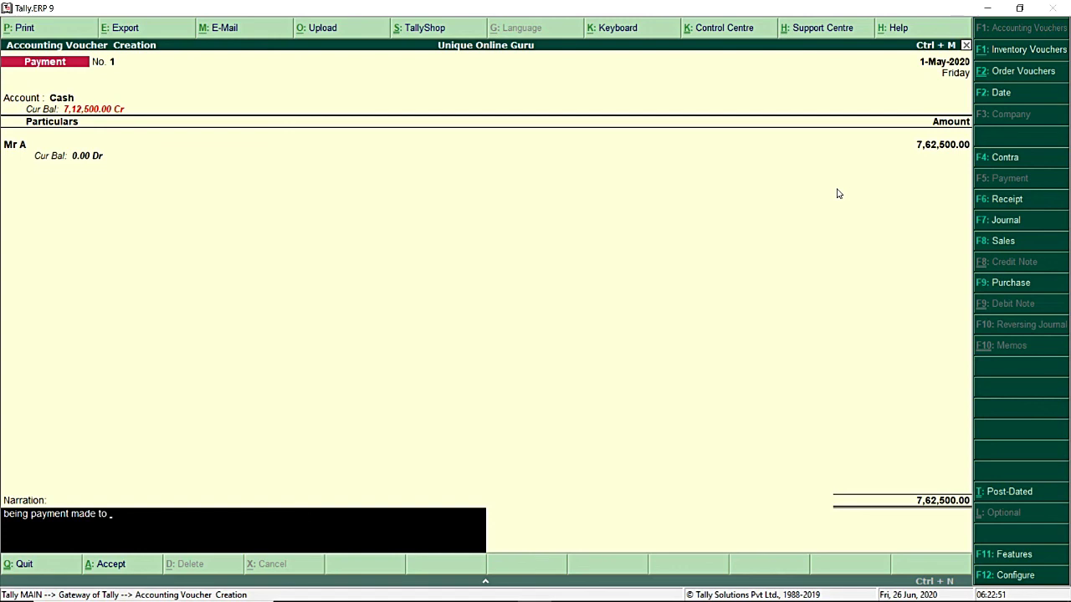
text( mr a)
key(Return)
key(Return)
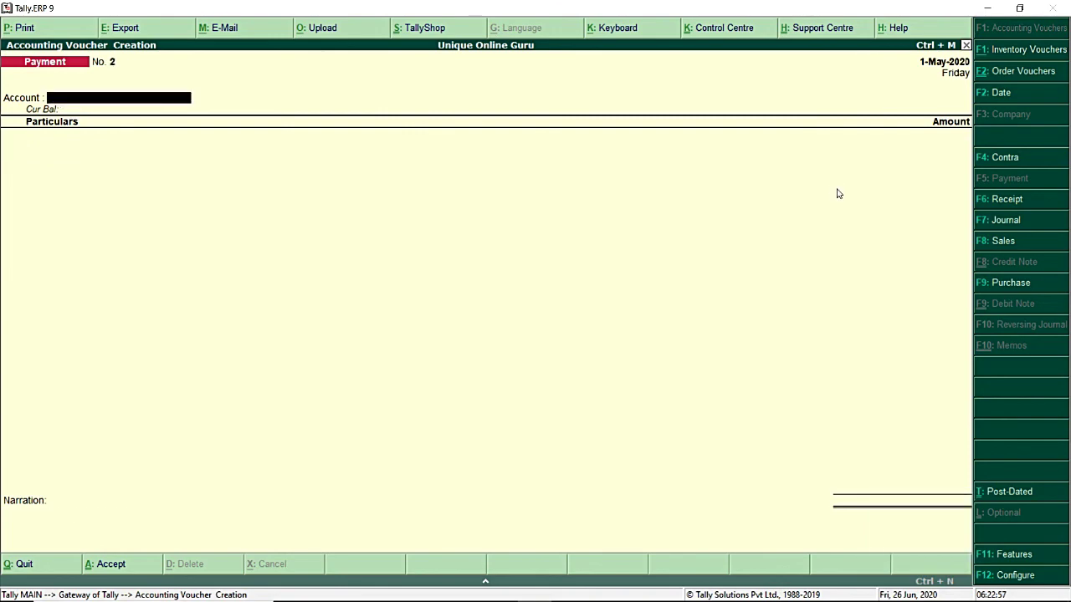
key(Escape)
key(Return)
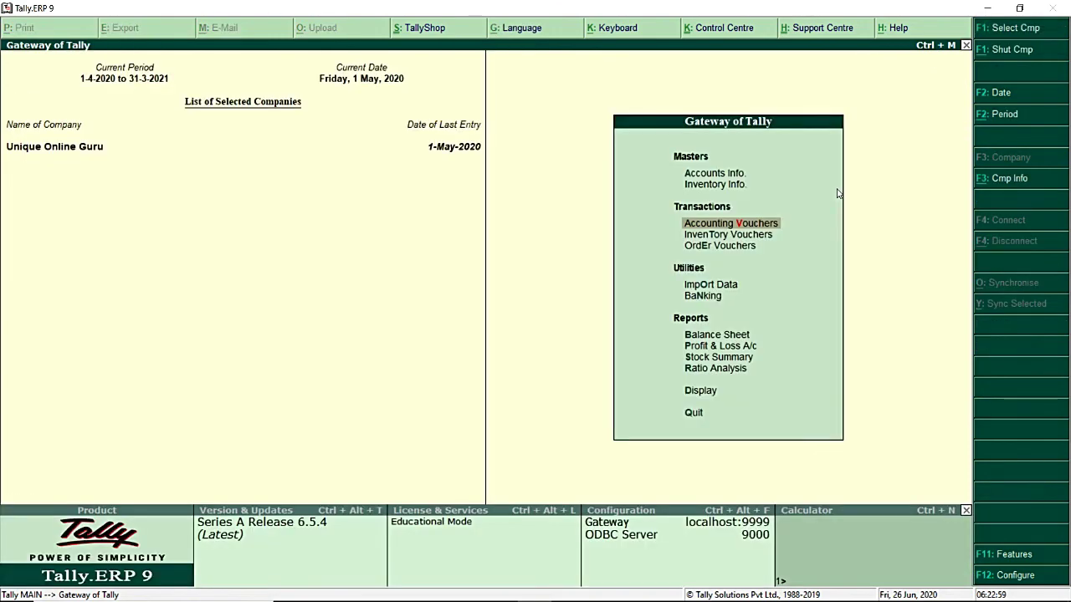
Review the Day Book for 1-Apr-2020 to 1-May-2020 and return to the Gateway of Tally.
key(d)
key(y)
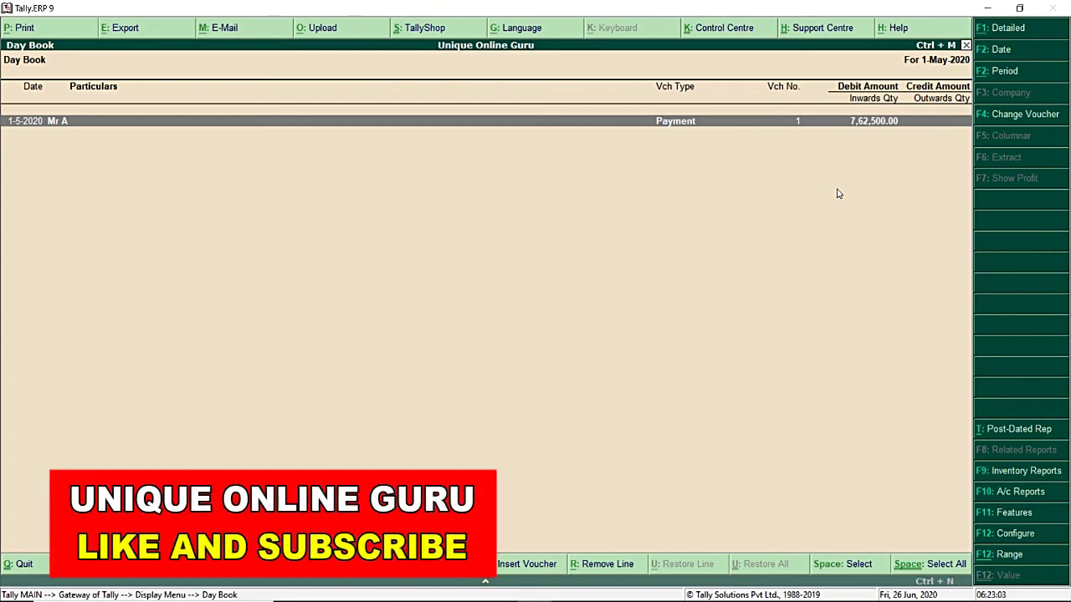
key(F2)
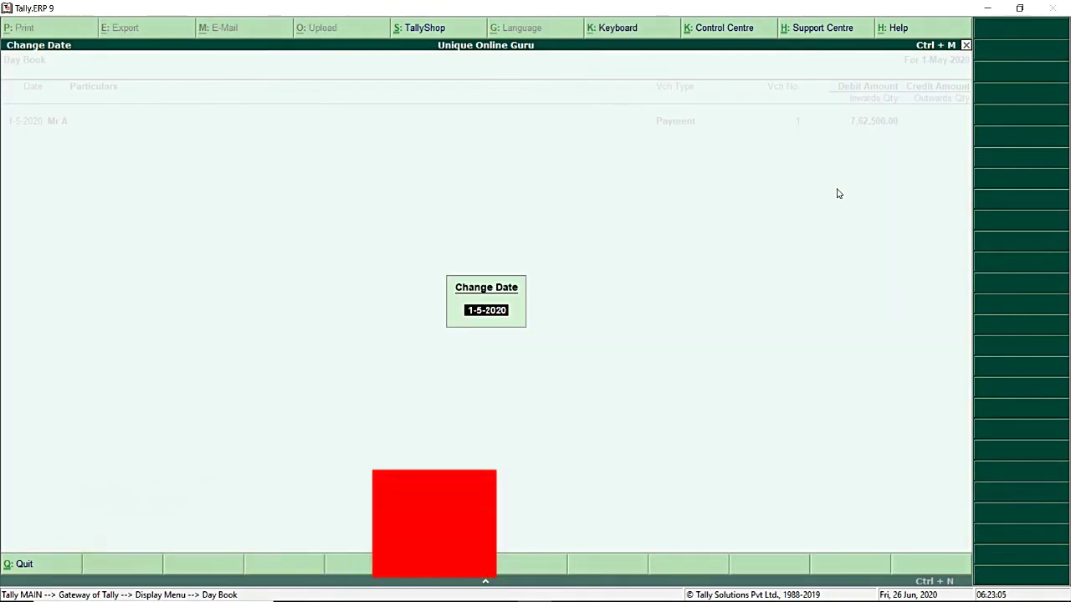
key(BackSpace)
key(Return)
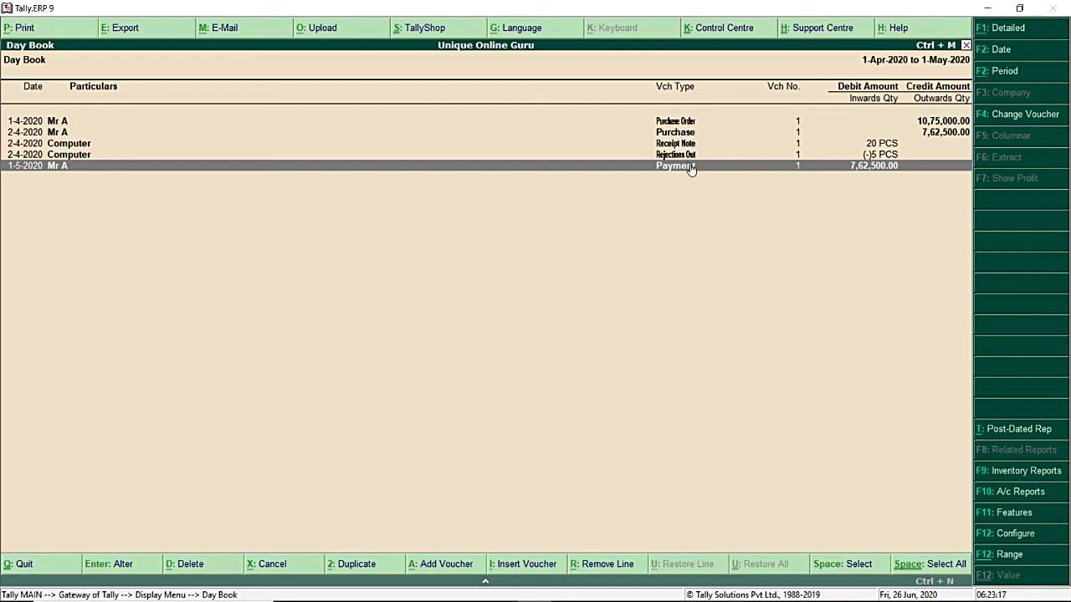
key(Escape)
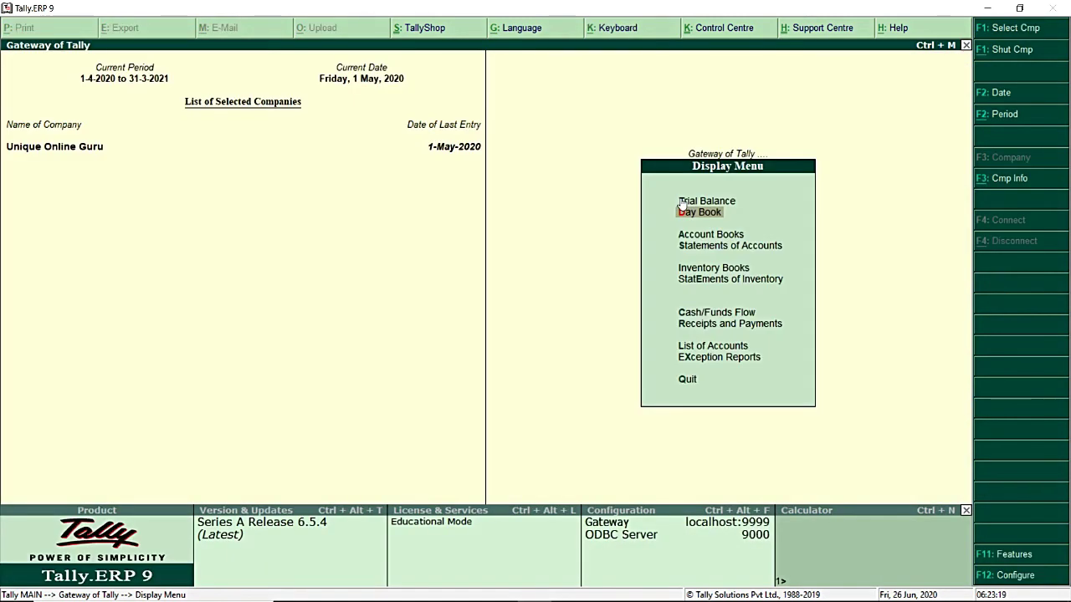
key(Escape)
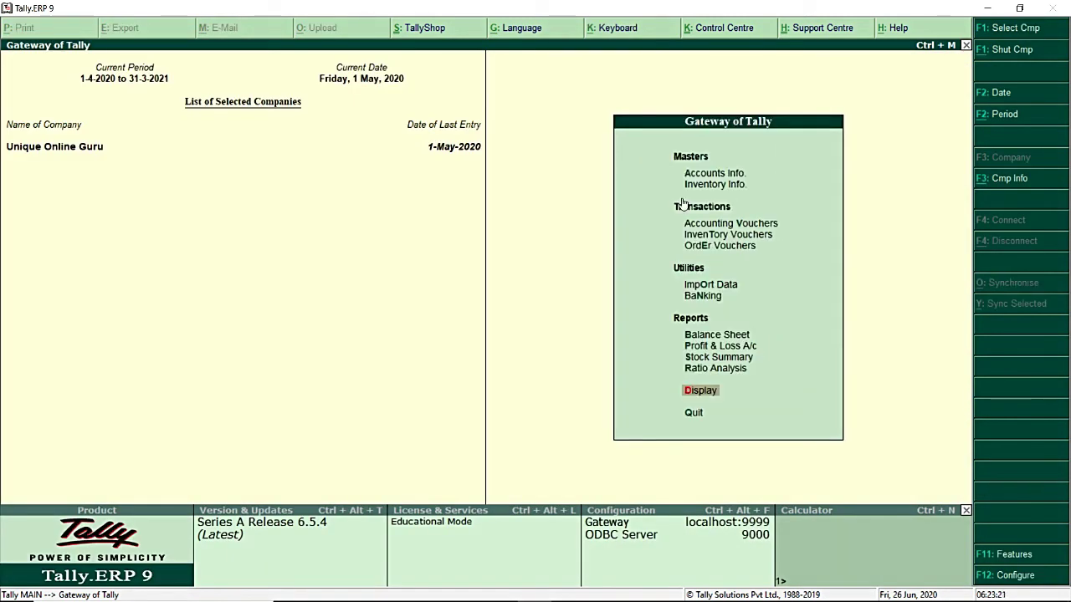